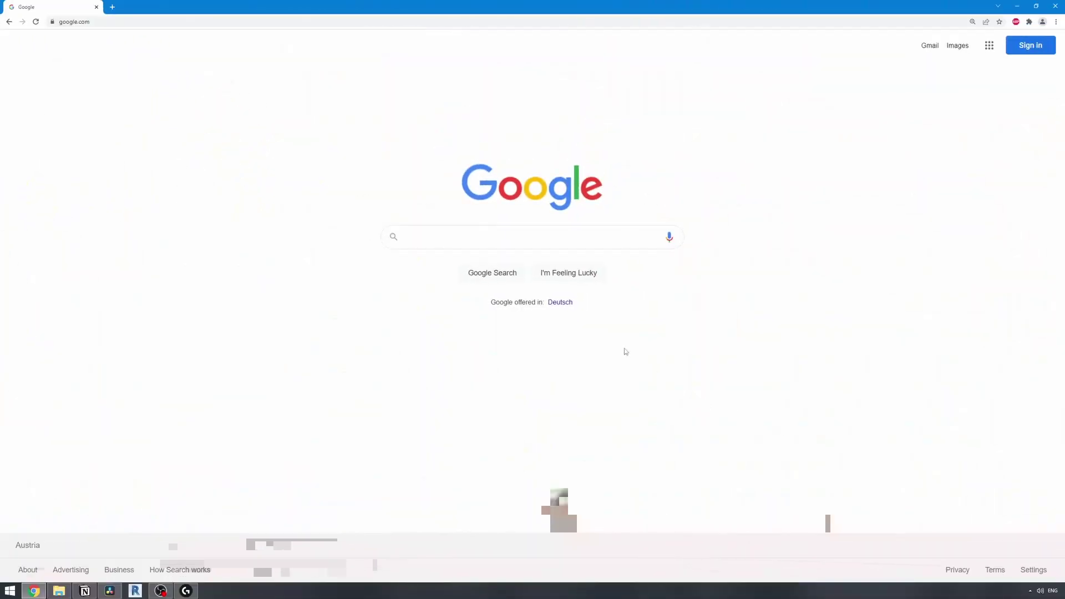
Put the cursor in the Google search box in Chrome, ready for a query.
left_click(545, 229)
Search Google for 'pyRevit' and open its GitHub repository.
type("pyRevit")
key("Return")
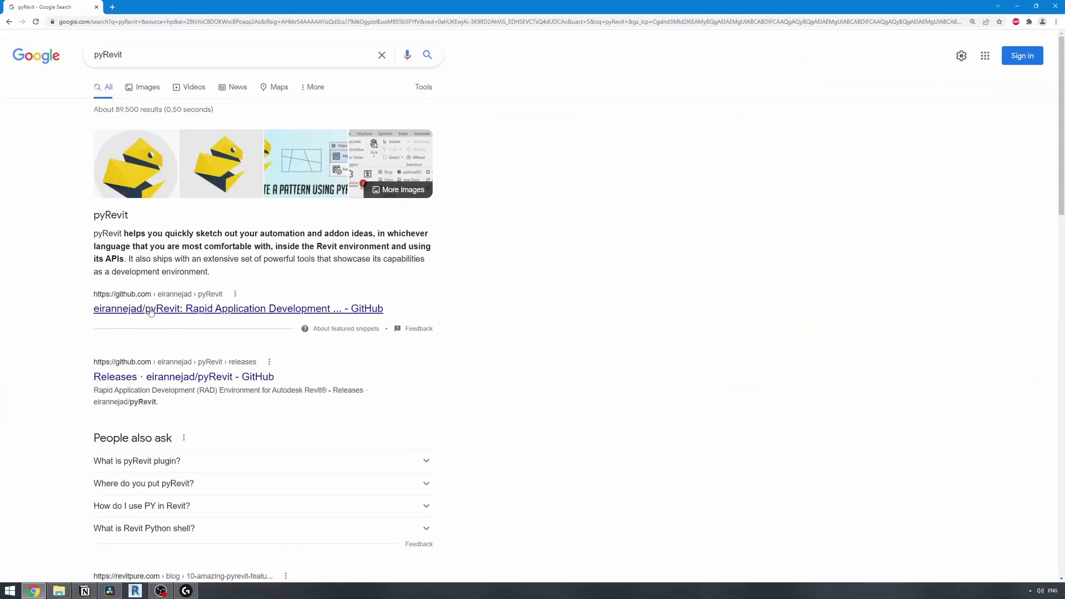
left_click(150, 309)
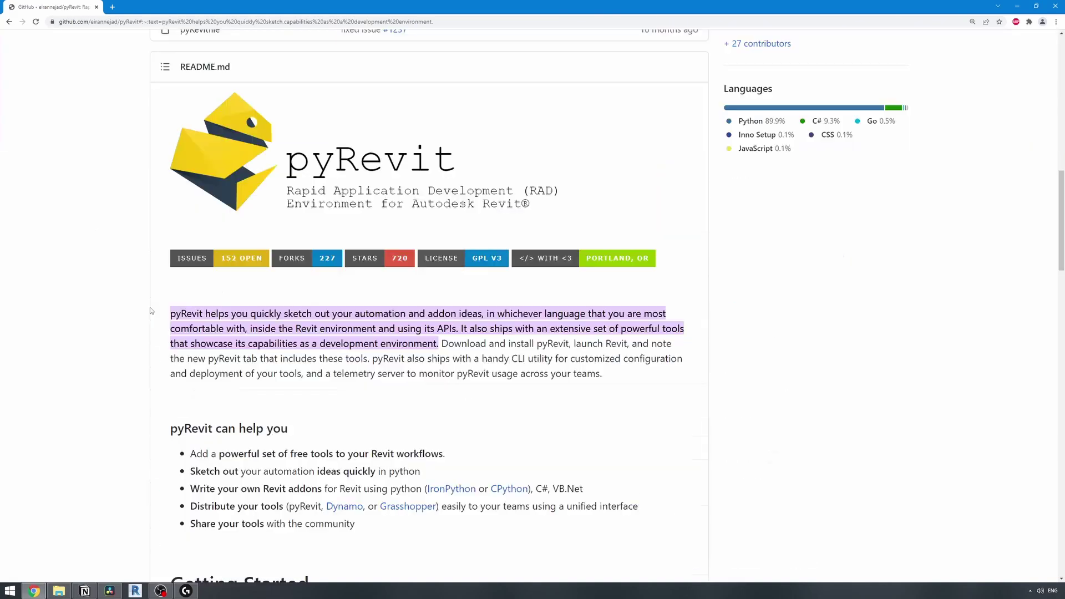
scroll(355, 325, "up", 10)
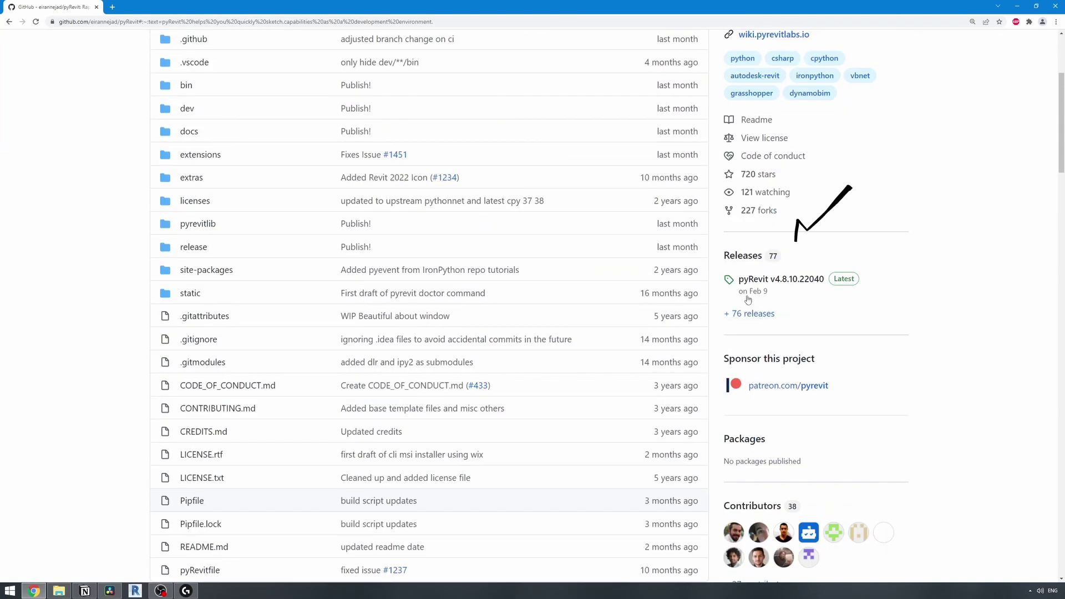
Download and run the pyRevit_4.8.10.22040_signed.exe installer from the v4.8.10 release assets.
left_click(742, 257)
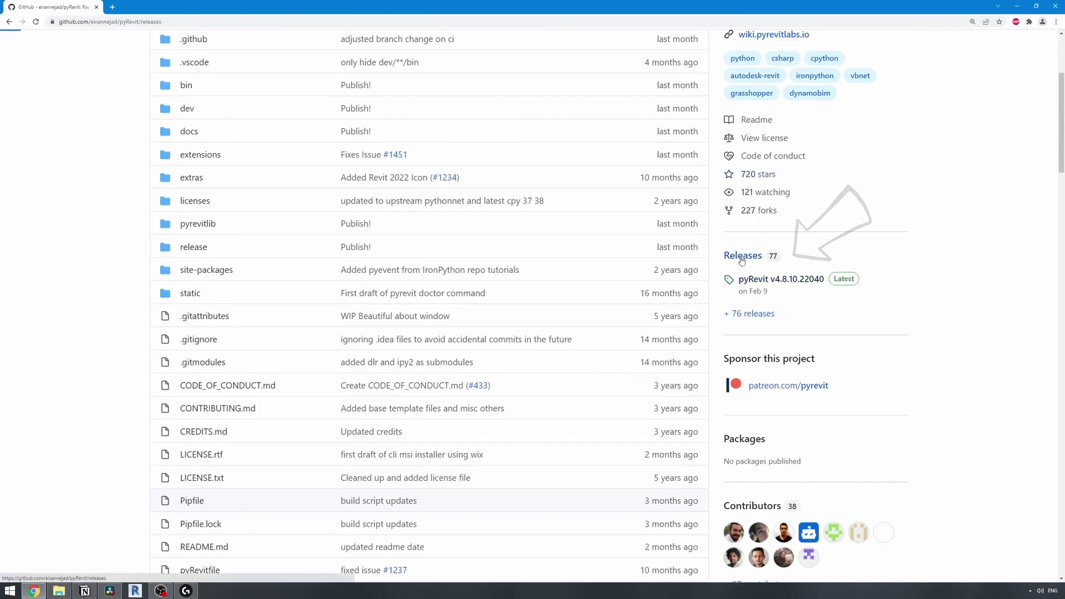
scroll(732, 261, "down", 15)
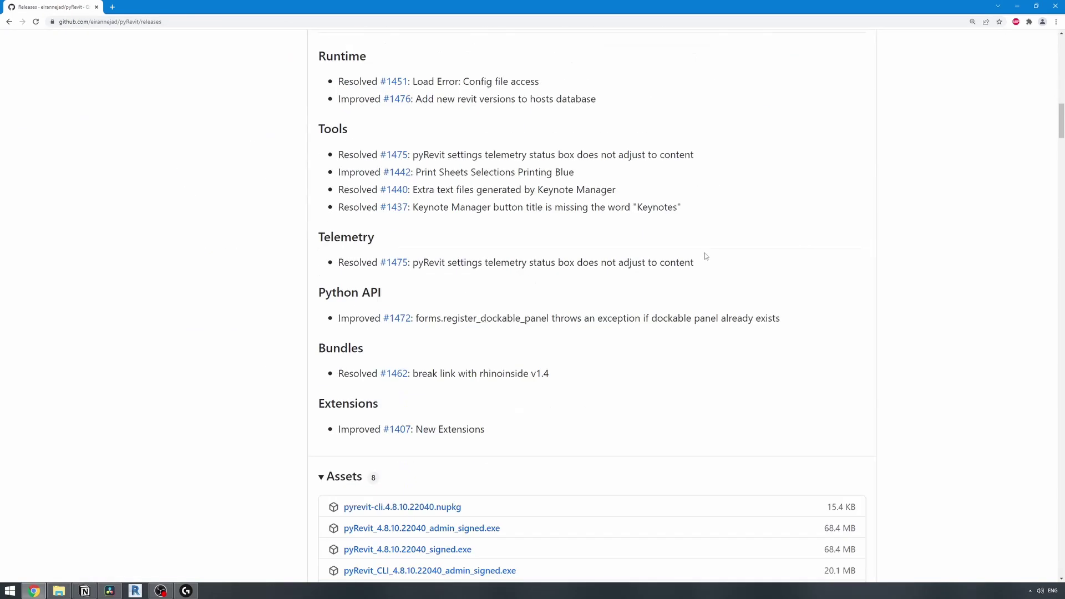
scroll(696, 253, "down", 1)
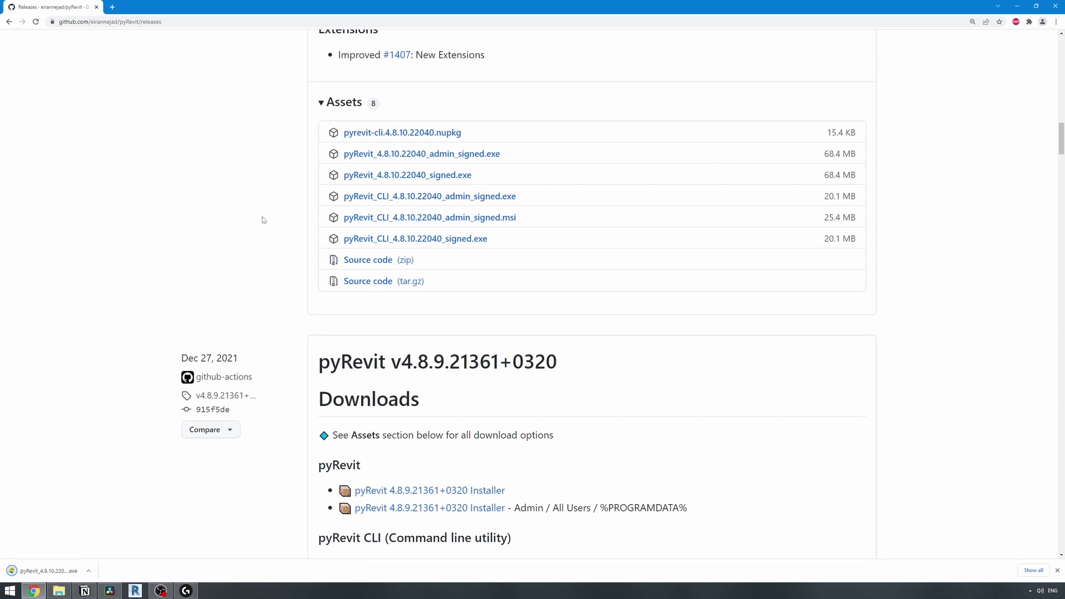
left_click(48, 570)
Install pyRevit with the default folder and all components, then launch Revit.
left_click(585, 362)
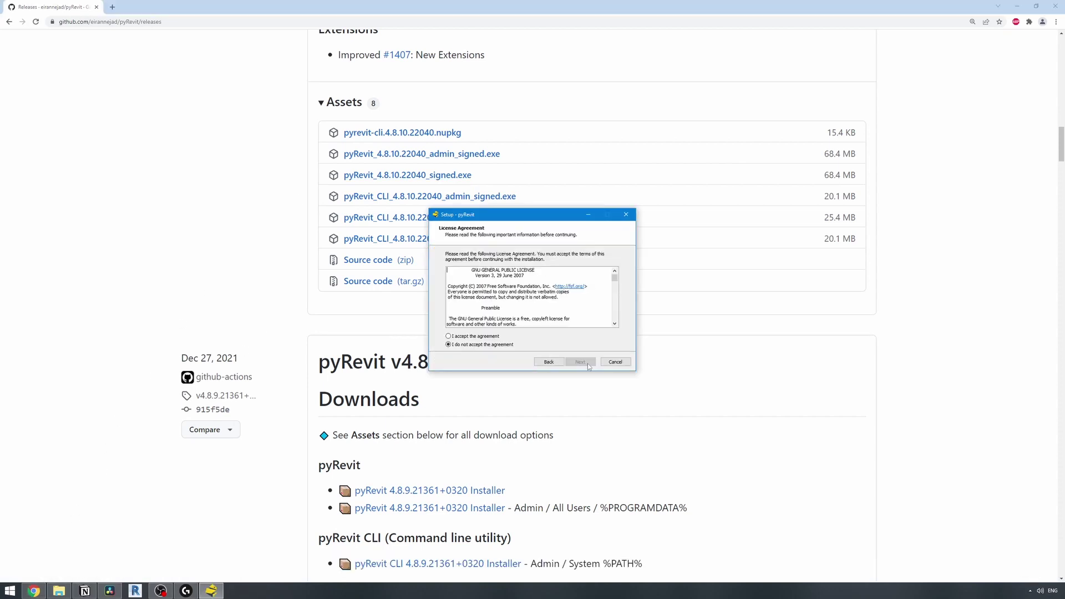
left_click(580, 362)
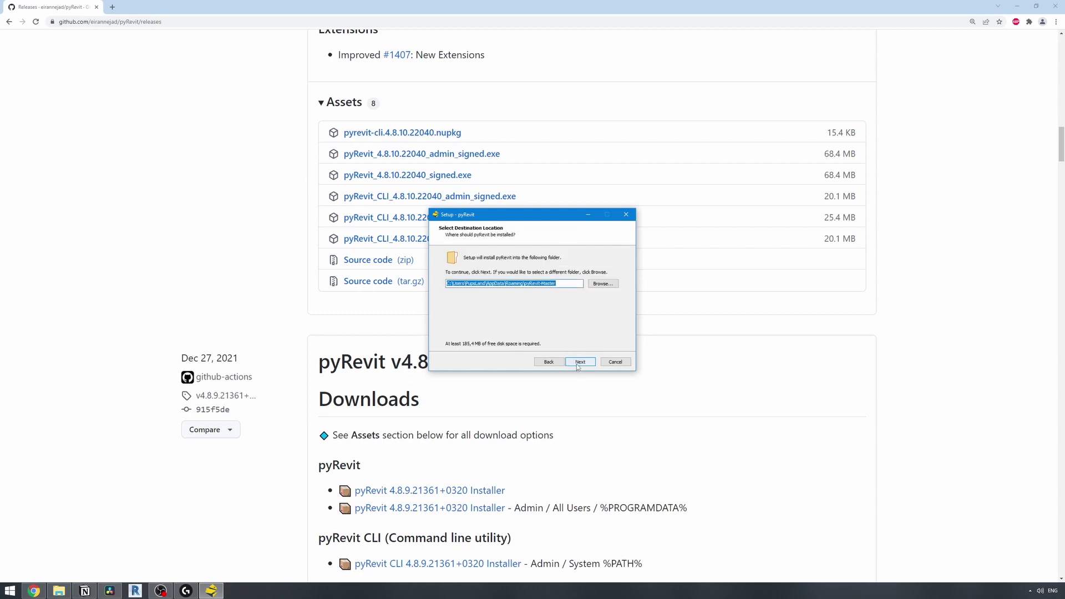
left_click(577, 364)
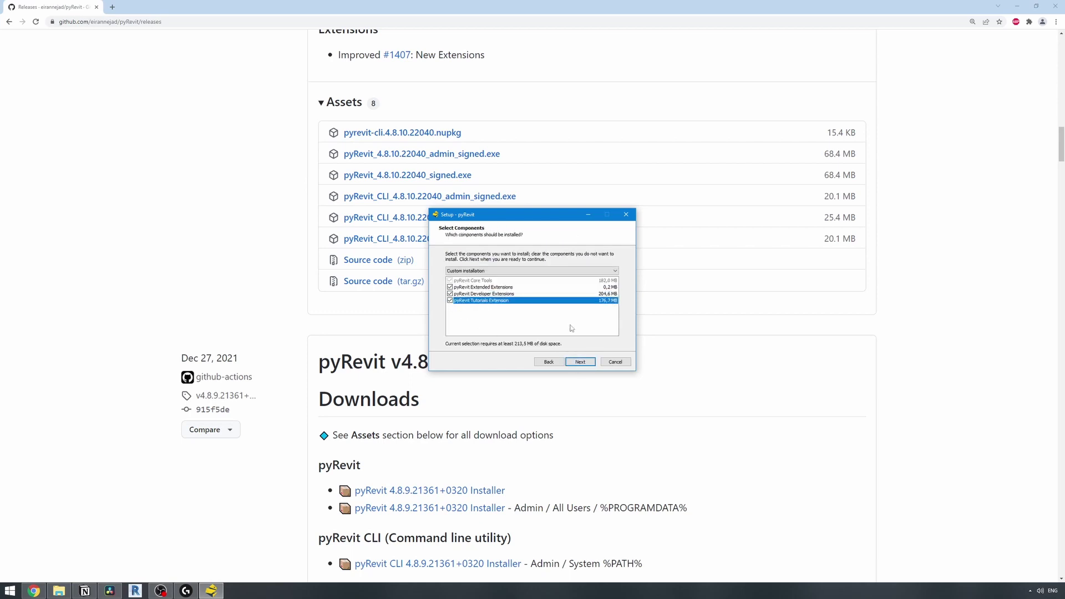
left_click(582, 364)
left_click(581, 362)
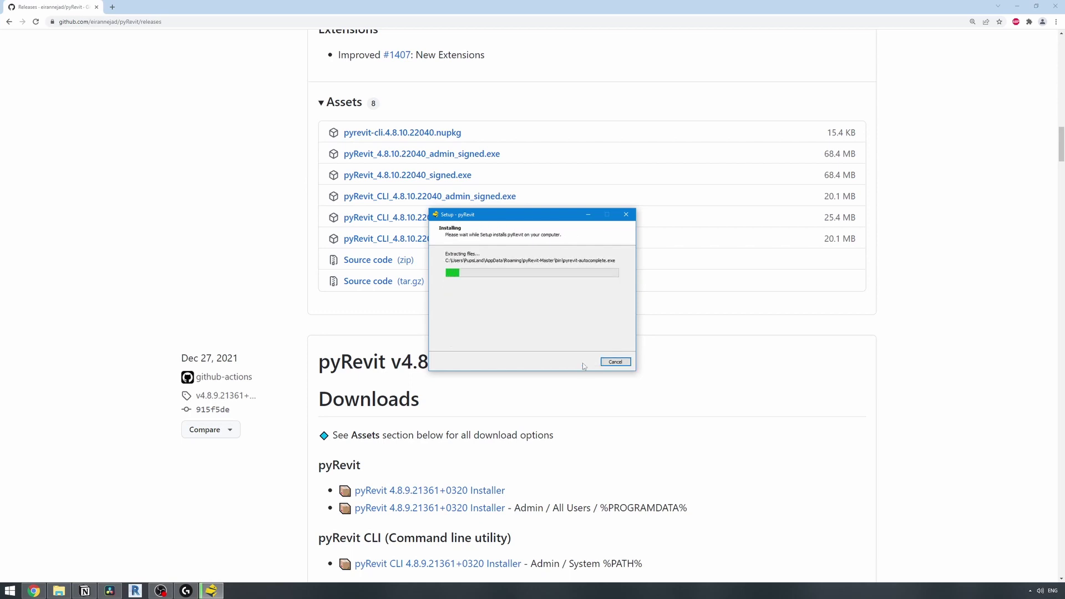
left_click(581, 362)
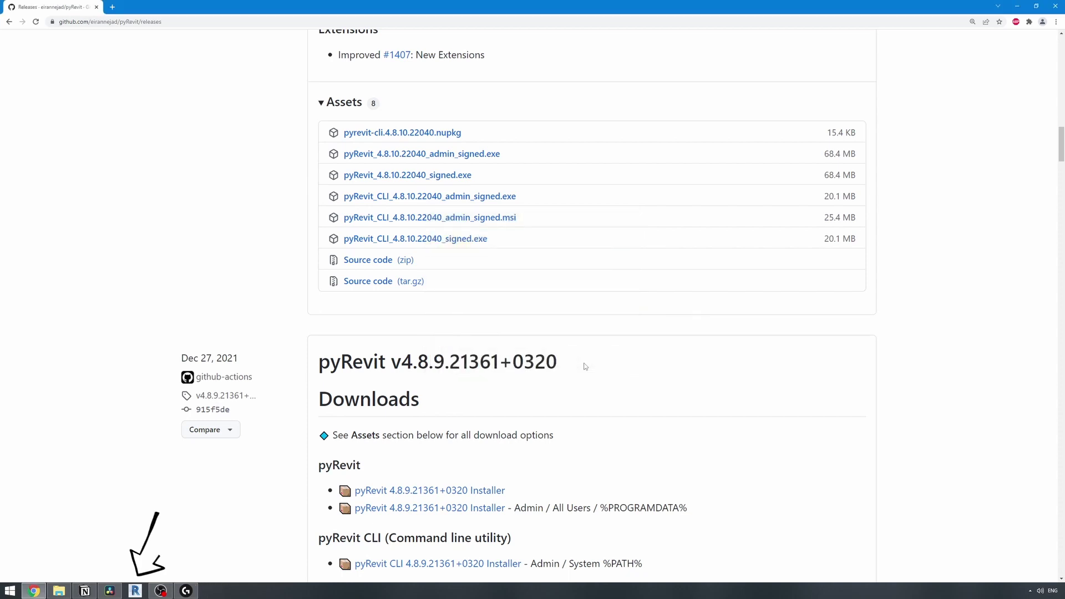
left_click(135, 590)
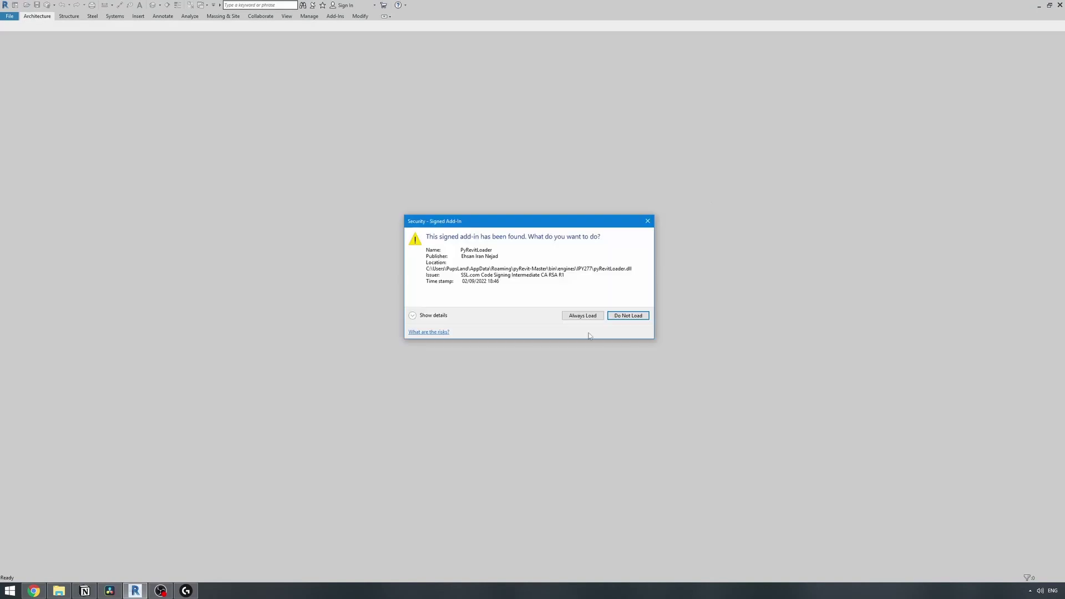
Always load the signed PyRevitLoader add-in and show the pyRevit ribbon tools.
left_click(581, 315)
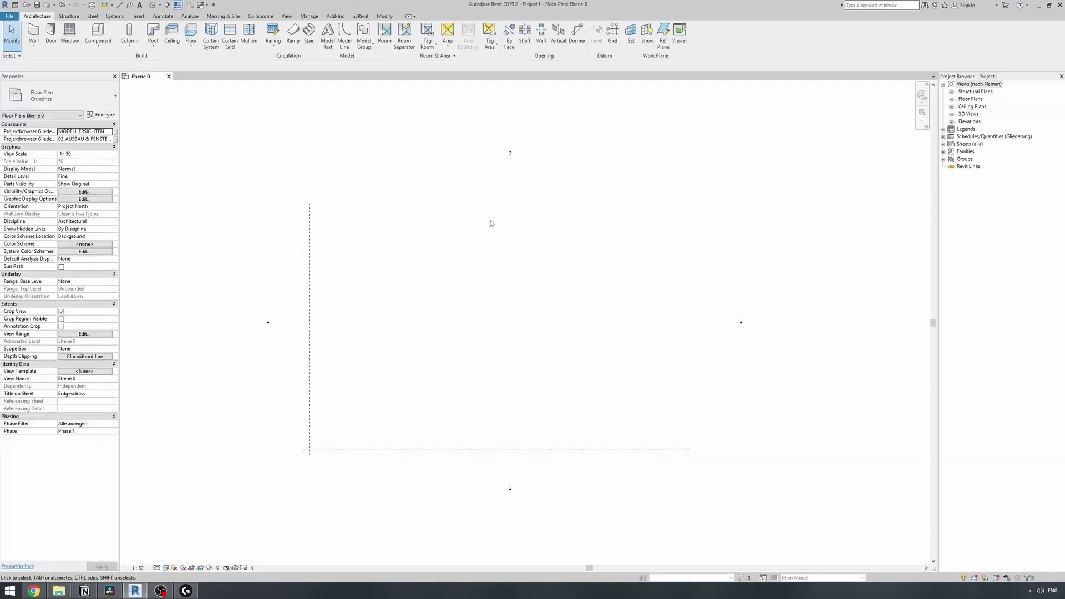
left_click(360, 16)
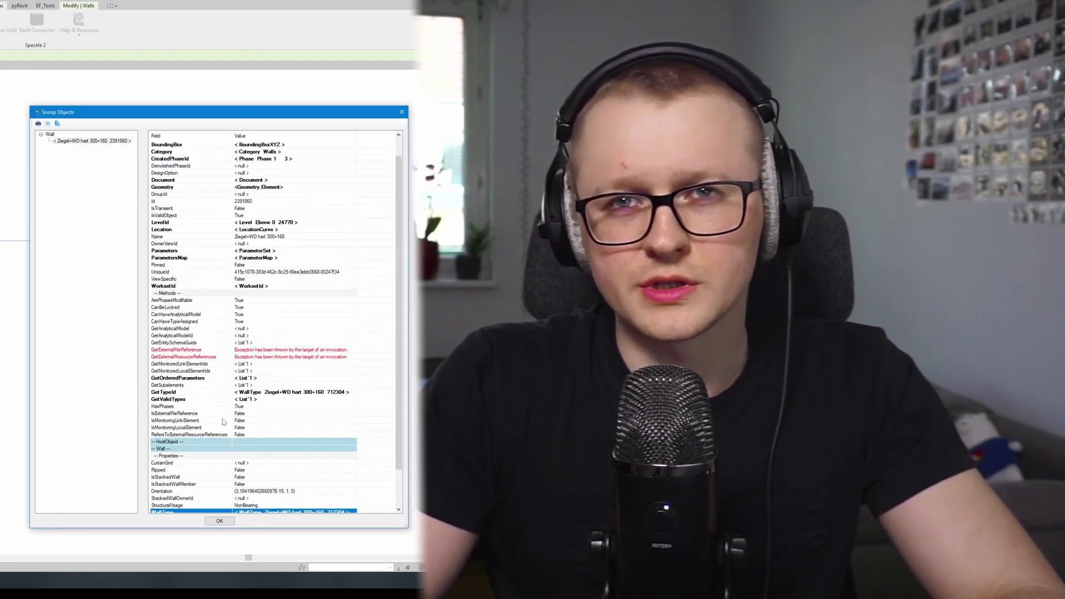
Open the wall's Snoop Parameters list and inspect its Top Offset parameter (15.000 m).
left_click(255, 250)
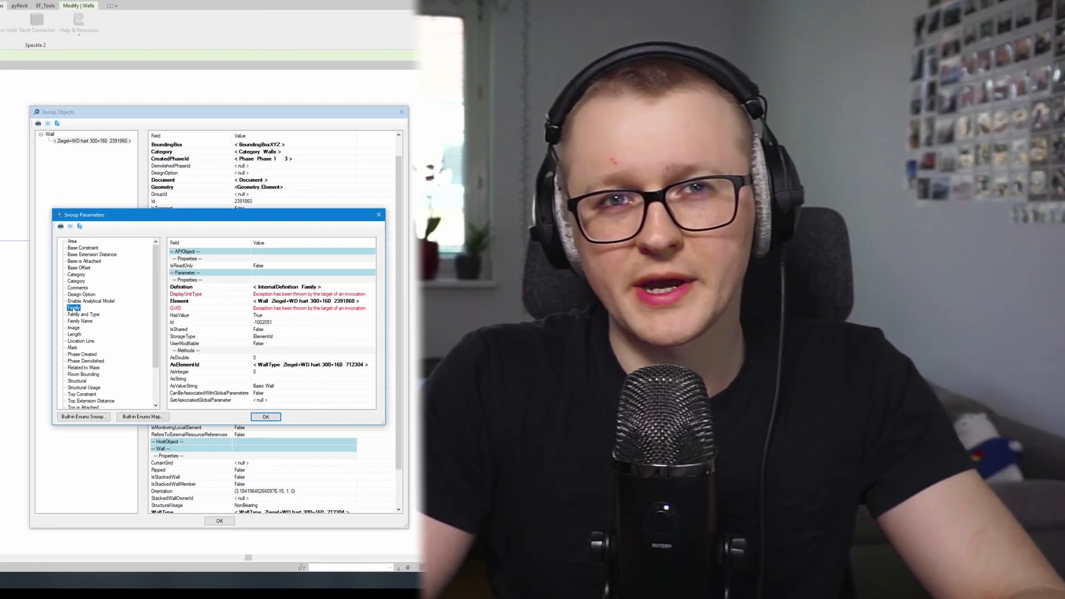
left_click(288, 390)
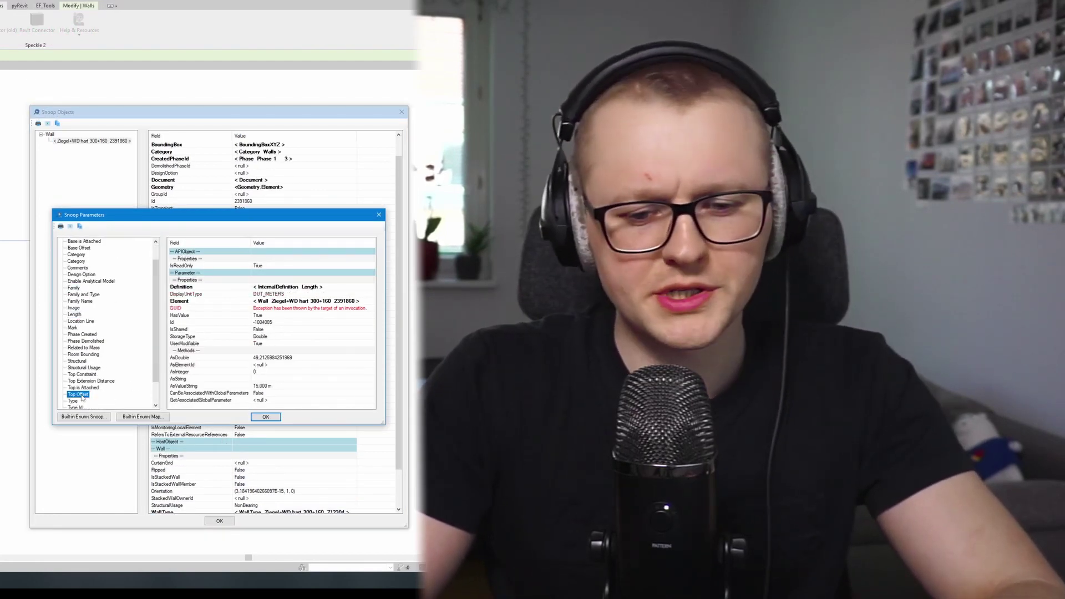
left_click(74, 369)
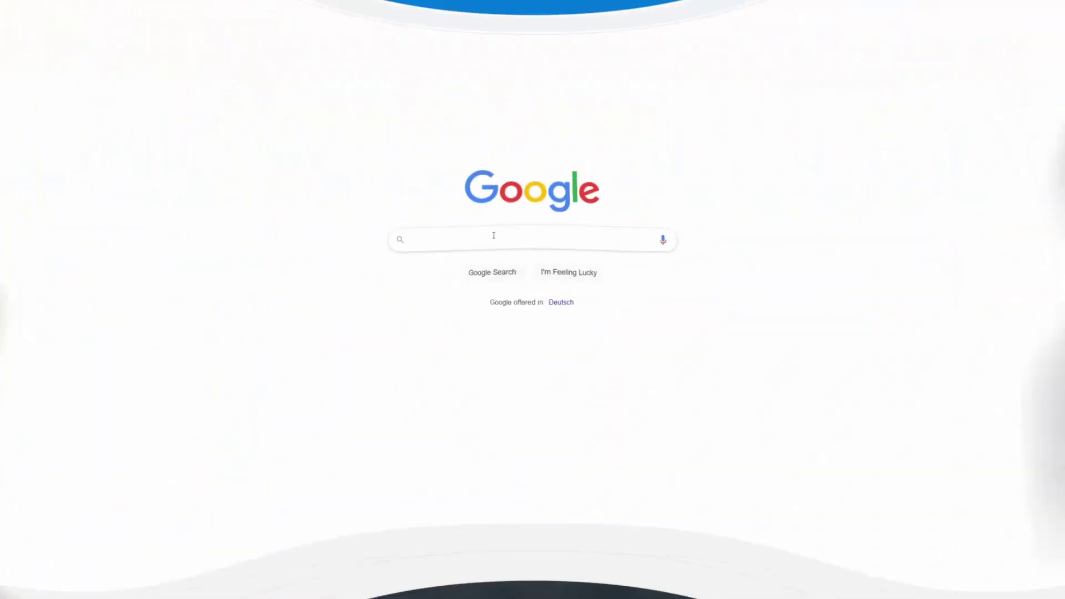
Search Google for 'revit lookup git' and open the RevitLookup GitHub repository.
left_click(493, 235)
type("revit")
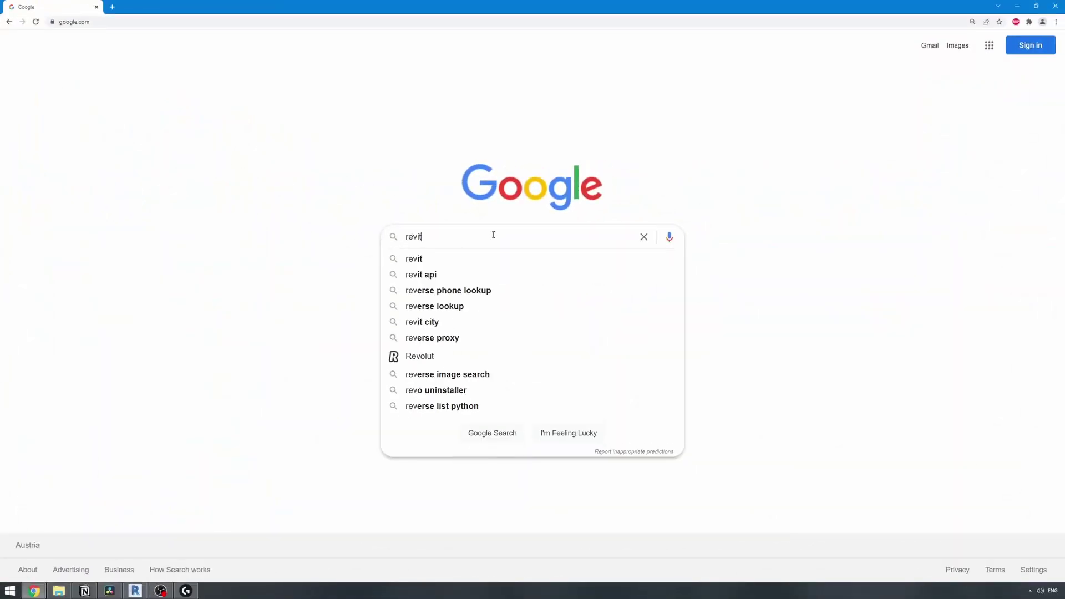
type(" lookup github")
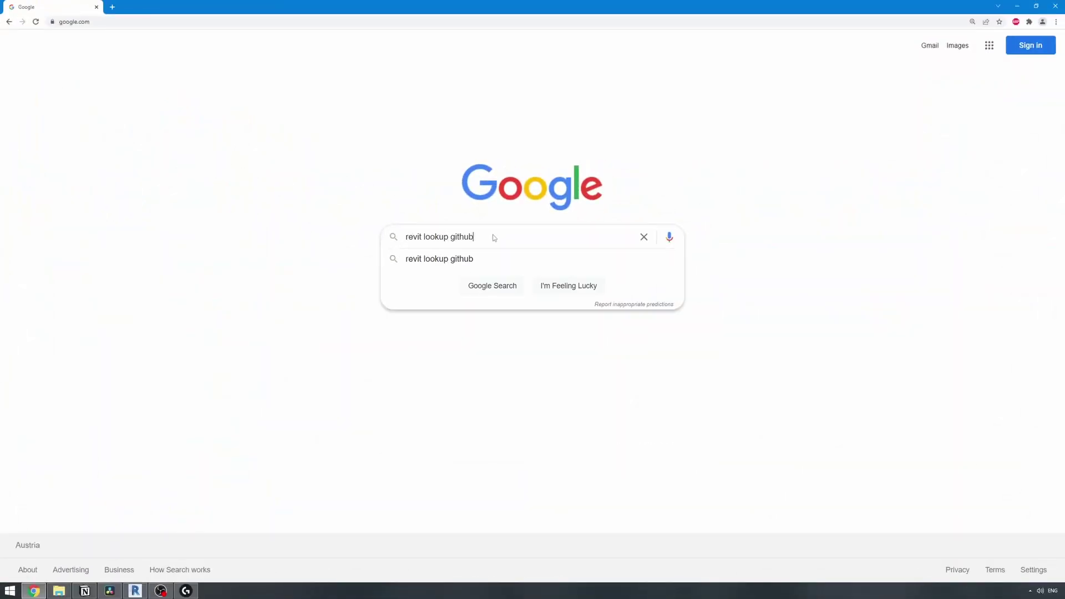
key("Return")
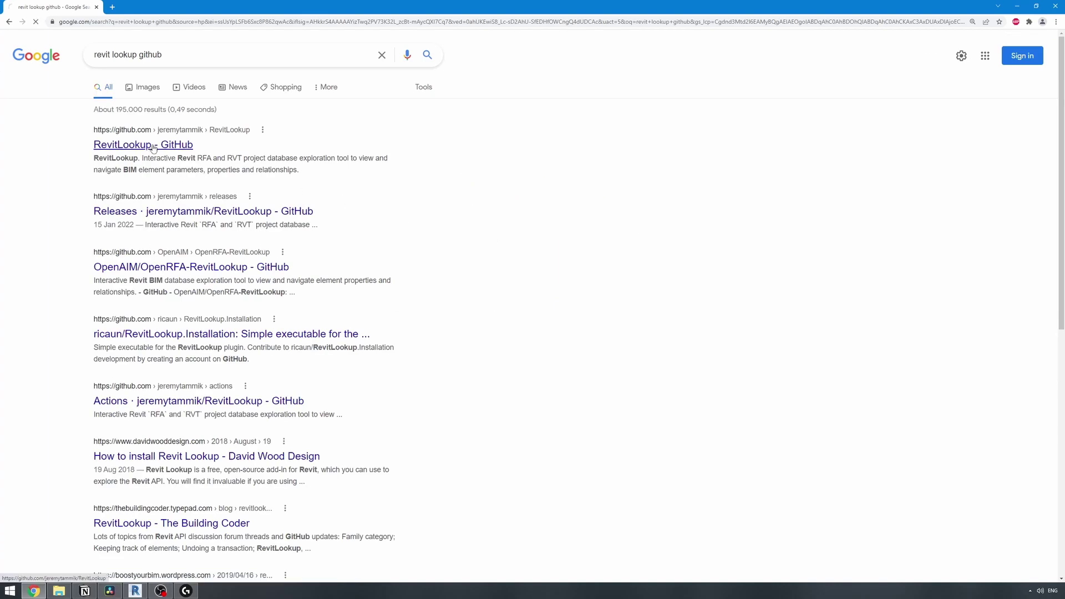
left_click(154, 146)
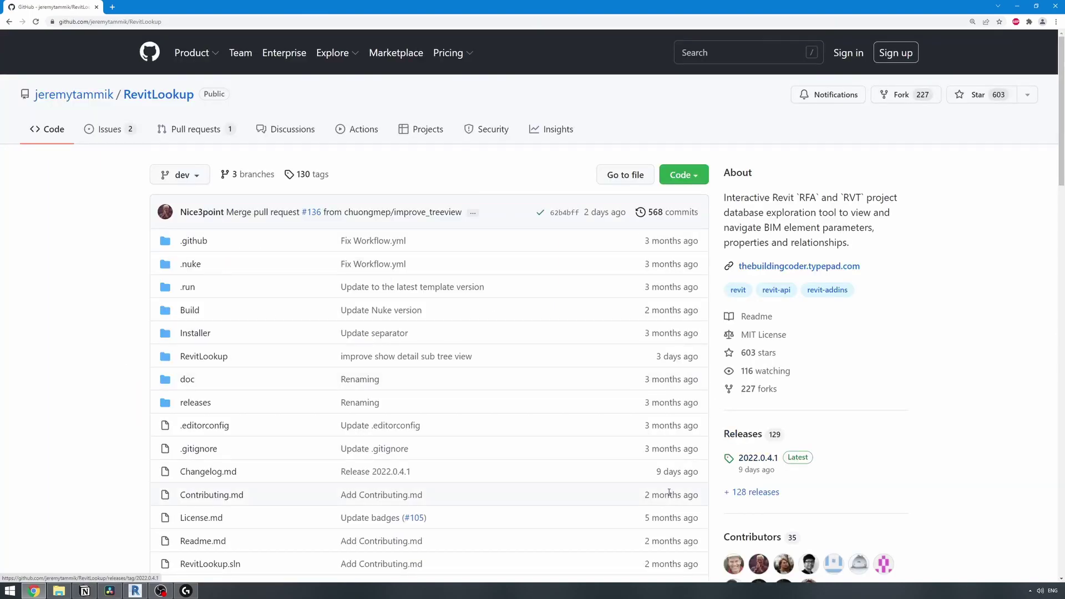
Open the RevitLookup 2019.0.0.13 release and download its Source code (zip).
scroll(669, 493, "down", 15)
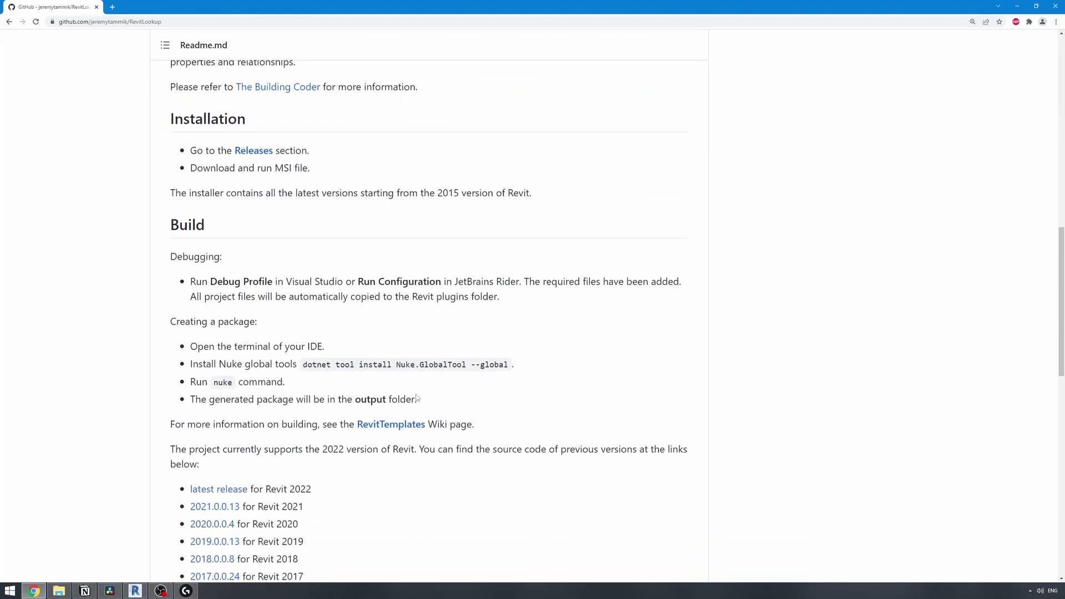
scroll(242, 203, "down", 4)
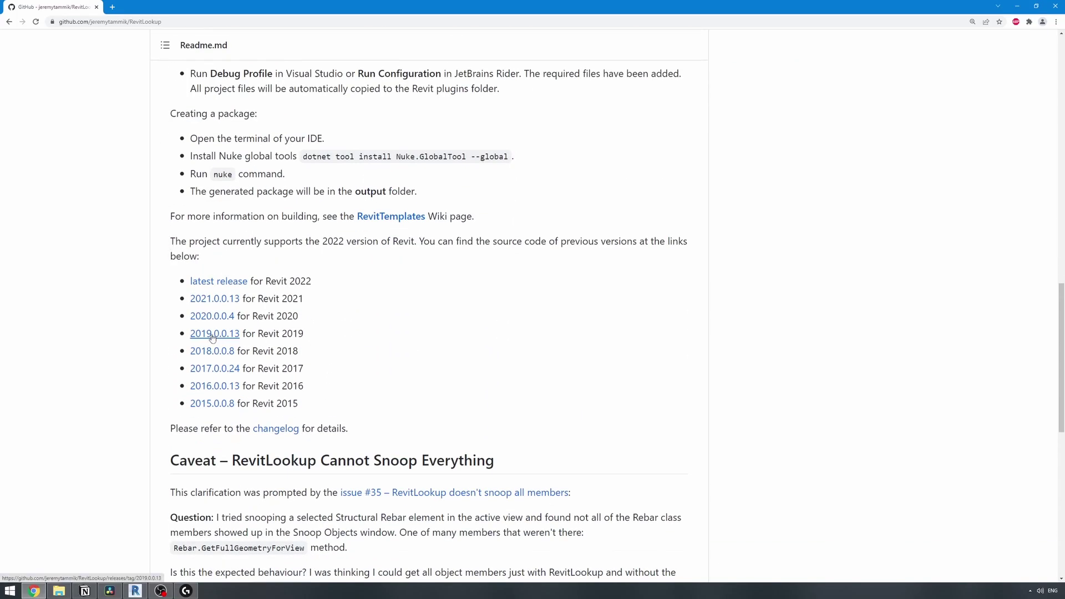
left_click(212, 336)
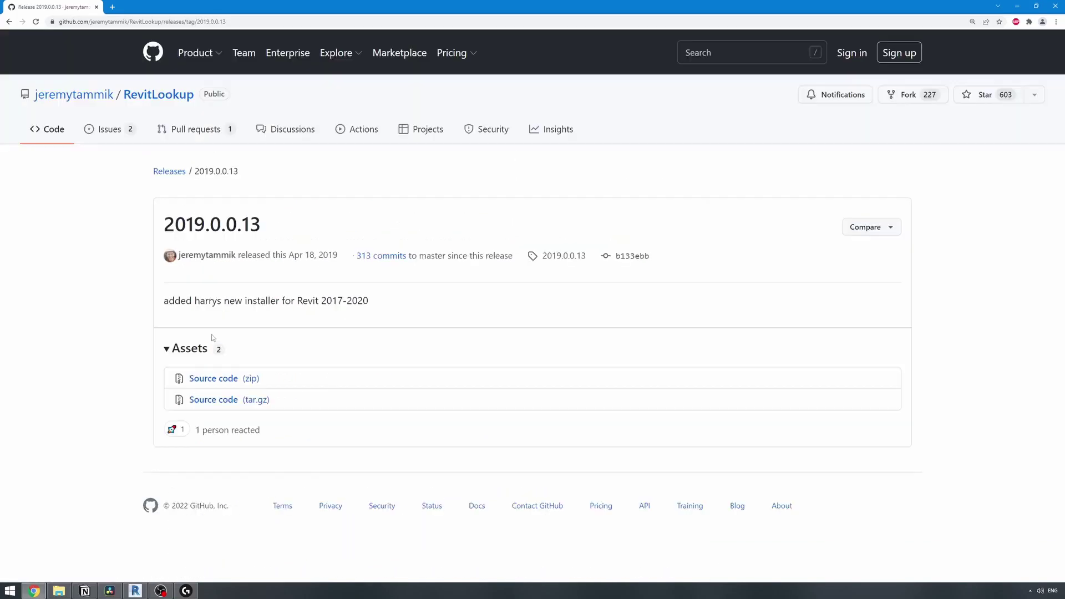
left_click(212, 380)
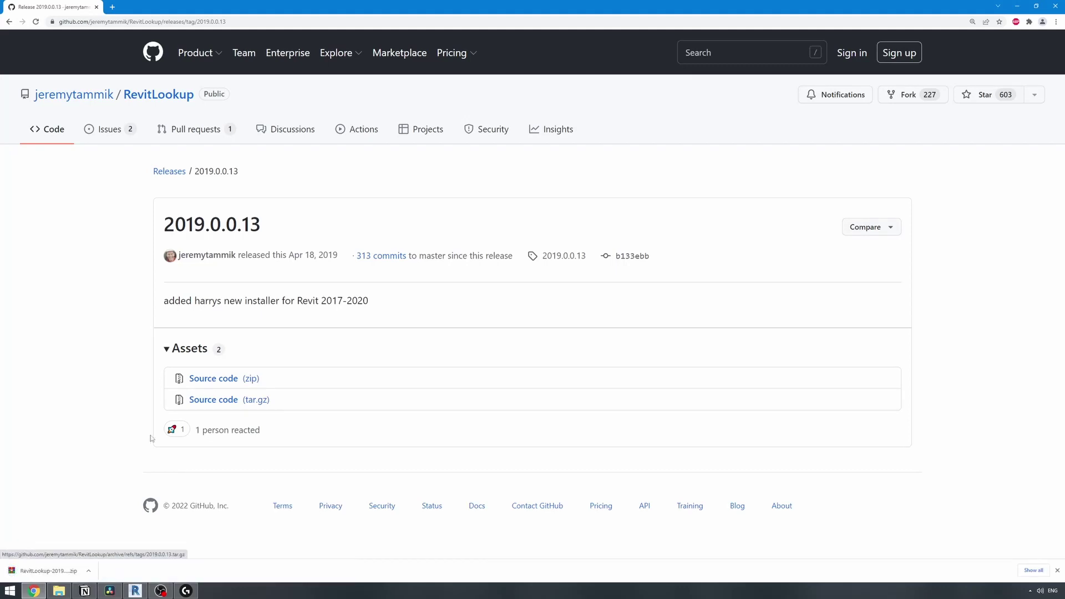
Run RevitLookup2017-2020.msi from the zip's RevitLookup-2019.0.0.13 > installer folder and finish setup.
left_click(49, 570)
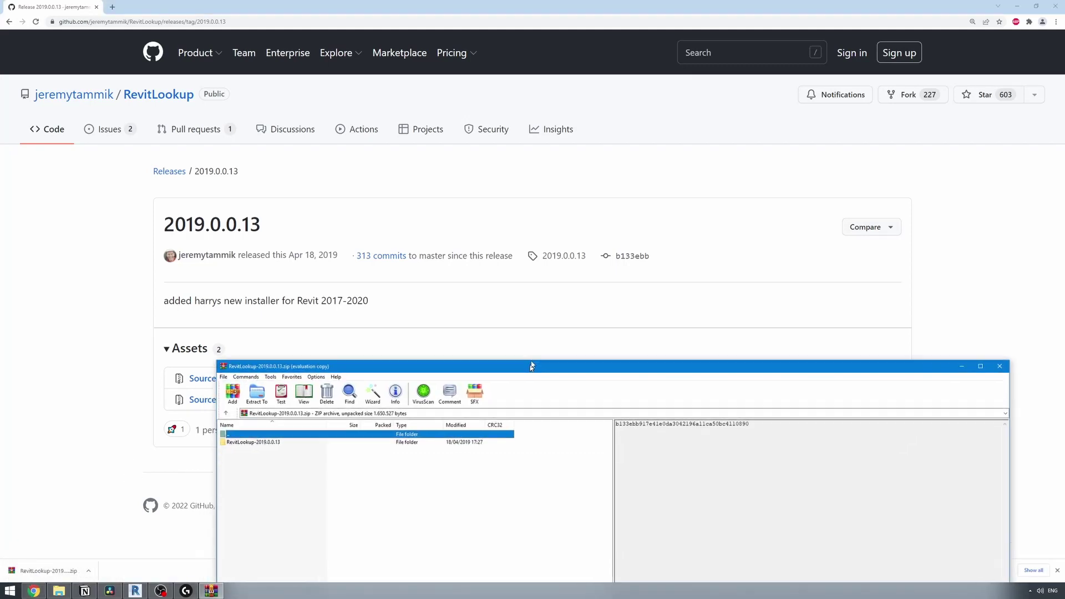
double_click(392, 257)
double_click(389, 265)
left_click(389, 266)
double_click(390, 265)
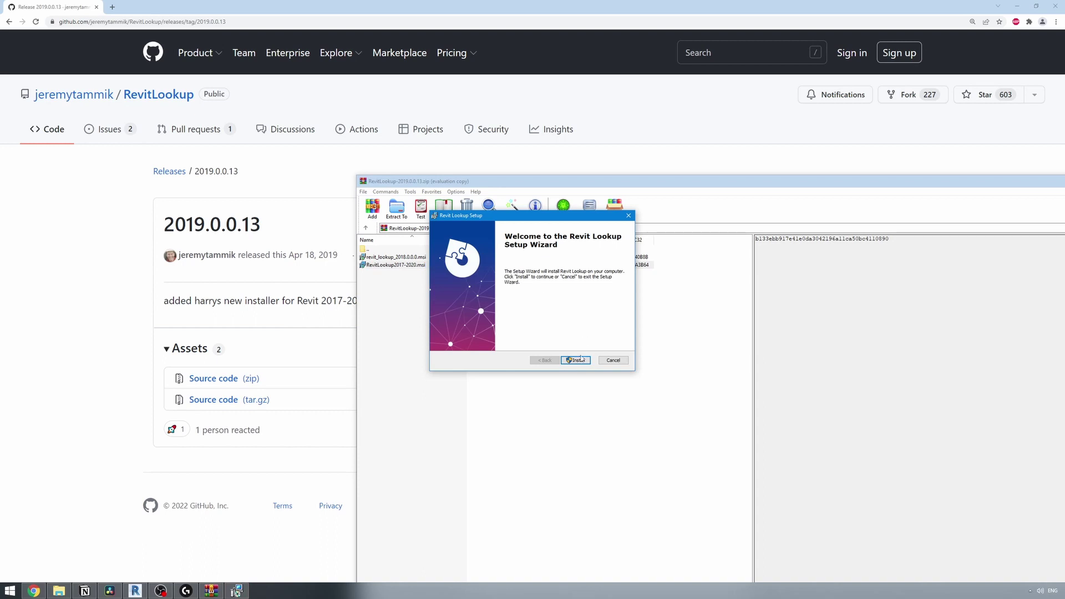
left_click(575, 361)
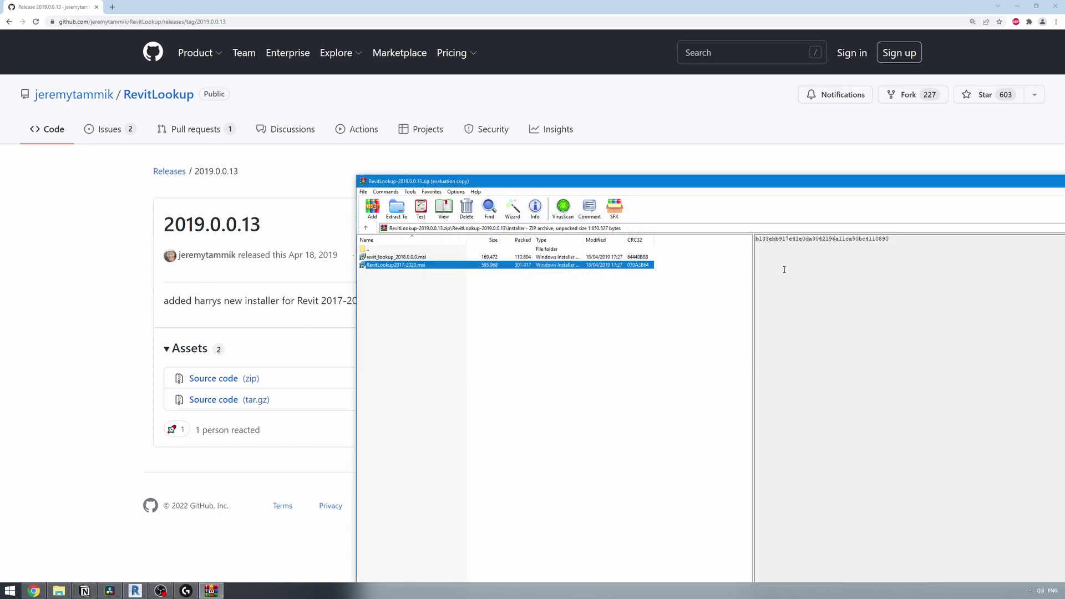
Close the WinRAR window and show Revit's Add-Ins tools.
left_click_drag(554, 181, 232, 181)
left_click(815, 179)
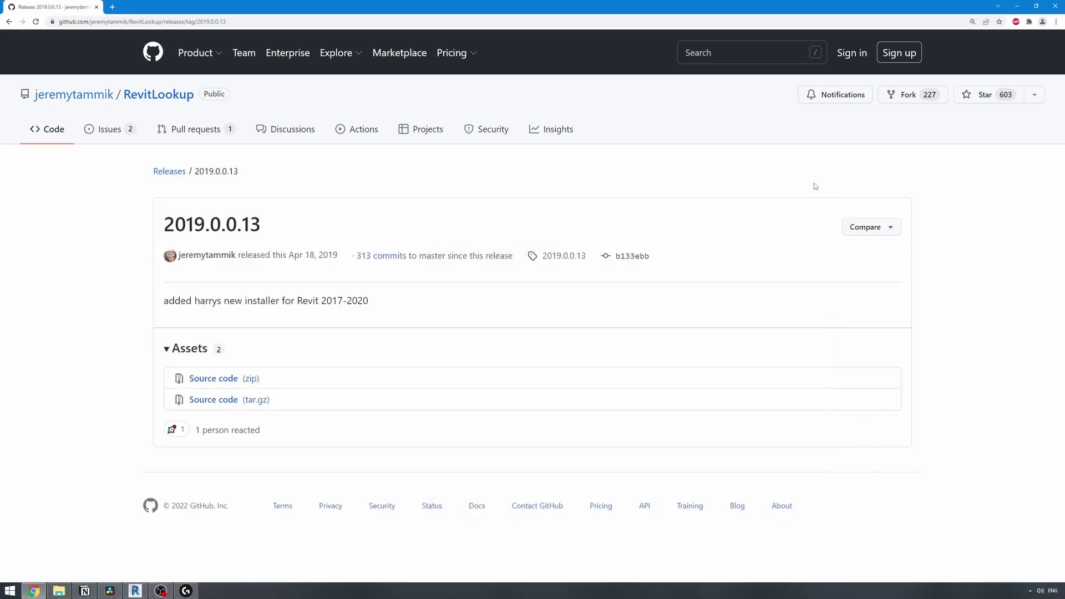
left_click(135, 590)
left_click(335, 17)
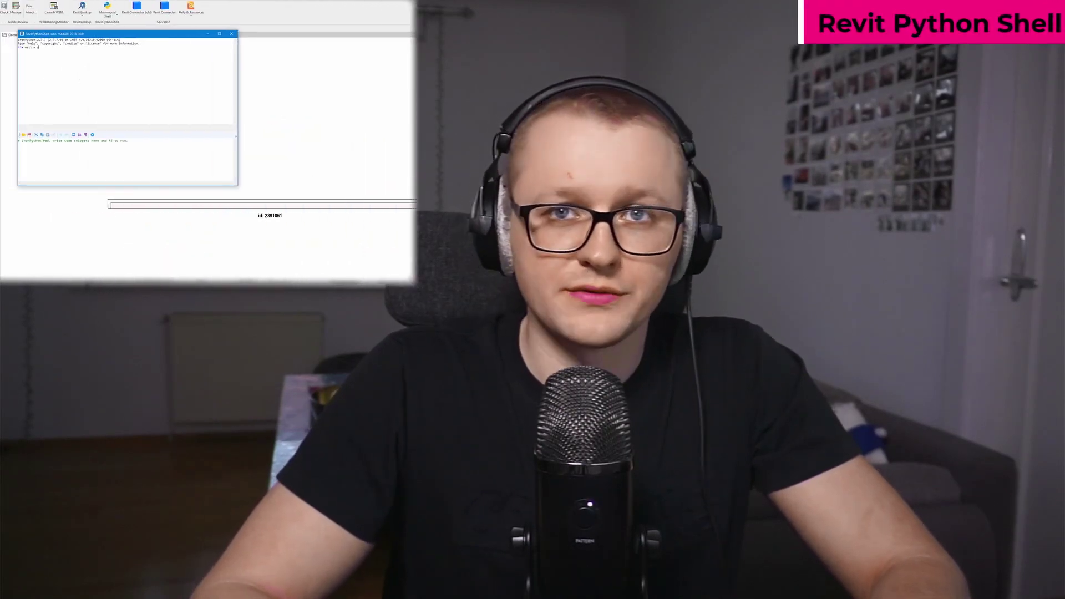
Fetch wall 2391861 with doc.GetElement and list its wall.Parameters in the shell.
type("918")
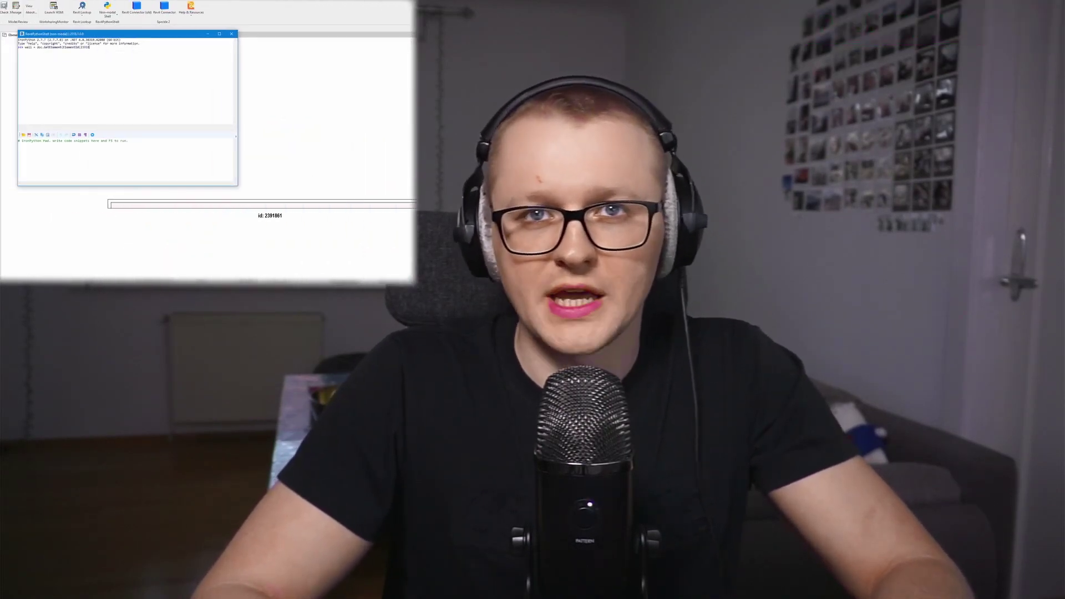
type("wall")
key("Return")
type("wall.Parameters")
key("Return")
Loop over the wall's parameters, printing each p.Definition.Name.
left_click(270, 215)
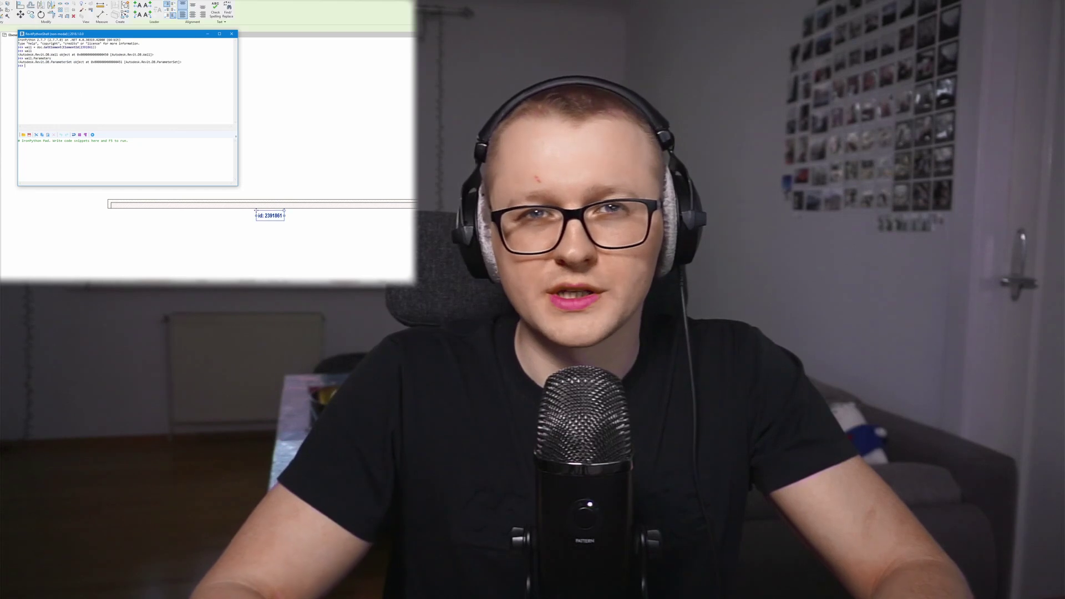
type("wall.Parameters >>> for ")
type("p in params:")
key("Return")
type("print(p.Definition.Name")
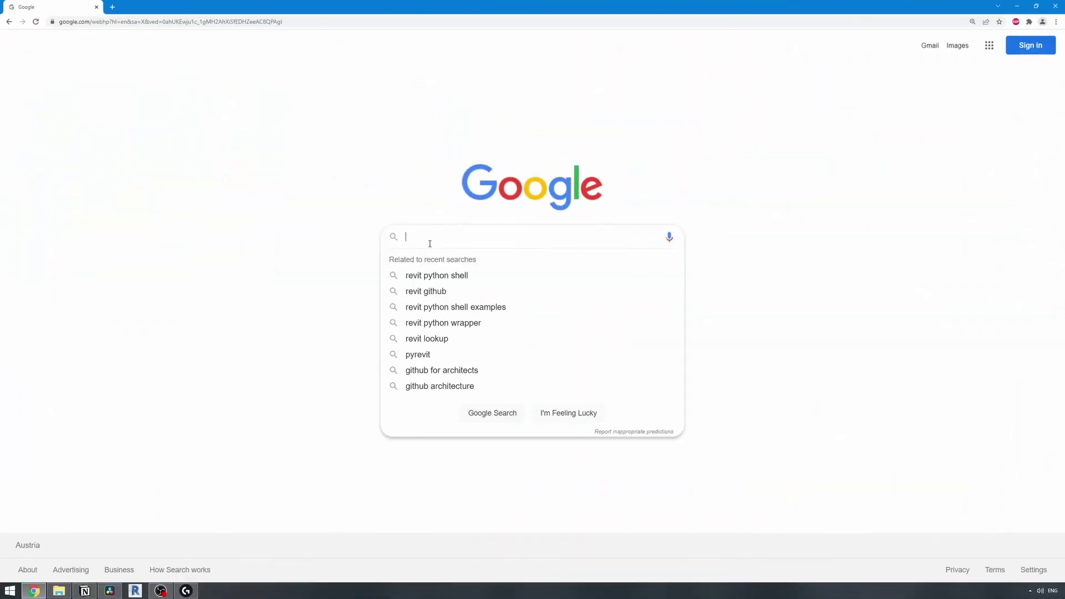
Search 'RevitPythonShell GitHub' and open the repository's Installation section.
type("R")
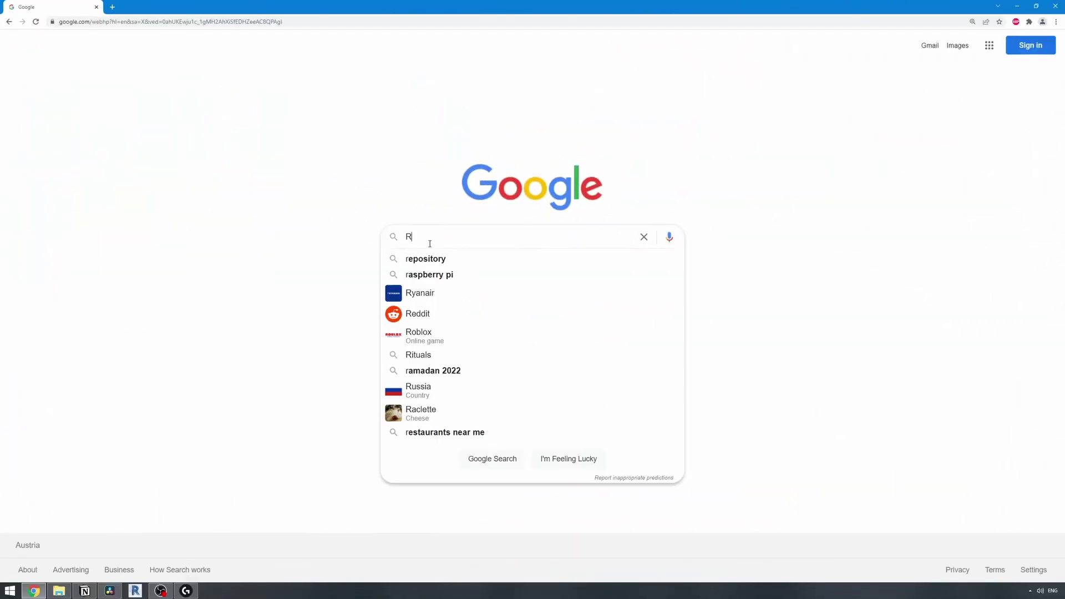
type("evitPythonShell GitHub")
key("Return")
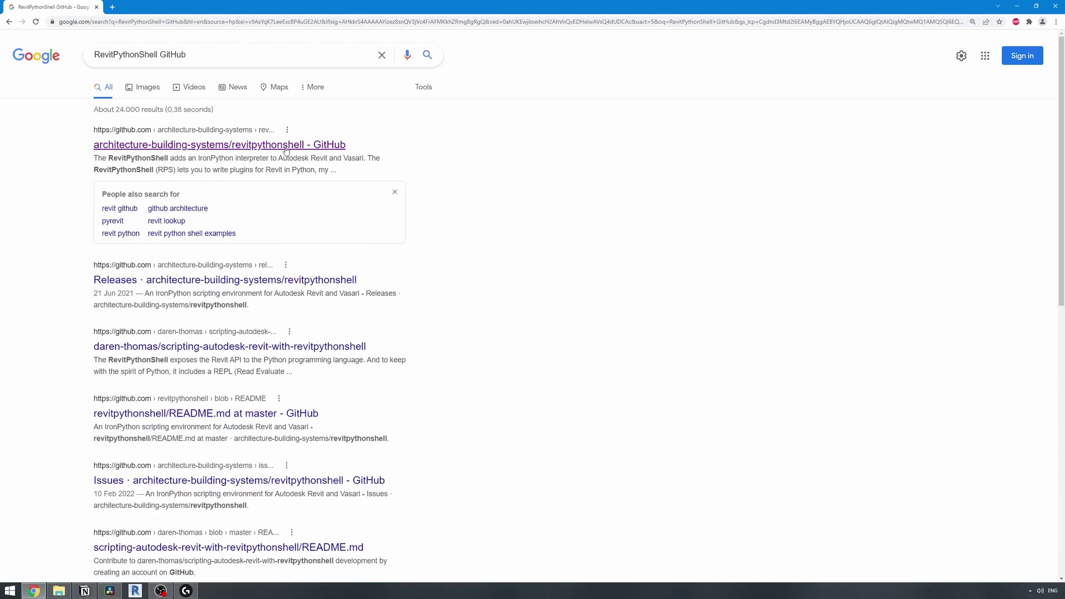
left_click(285, 145)
scroll(111, 233, "down", 10)
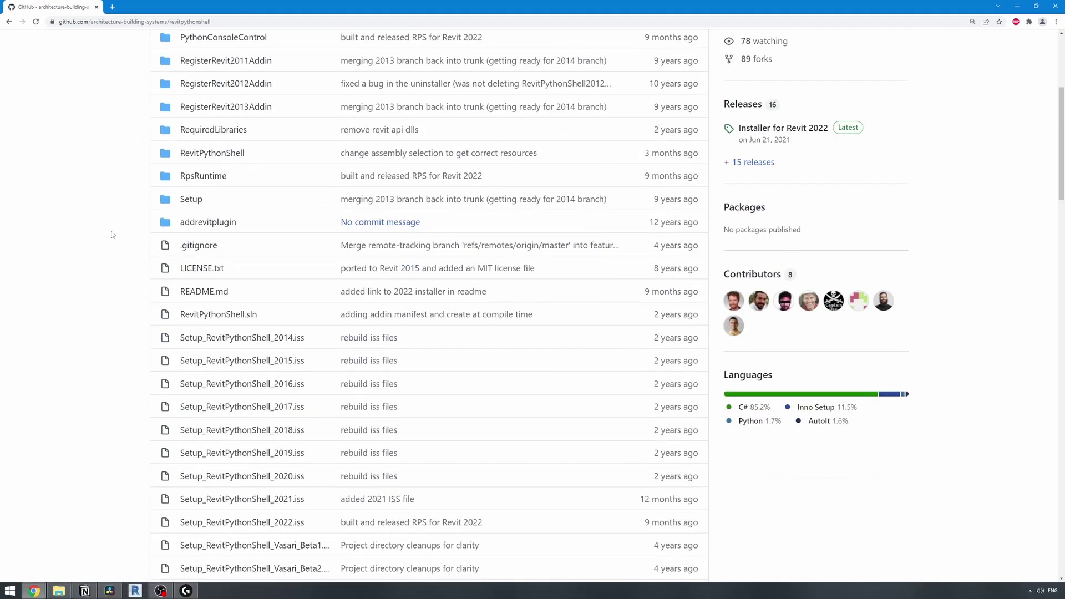
scroll(112, 235, "down", 11)
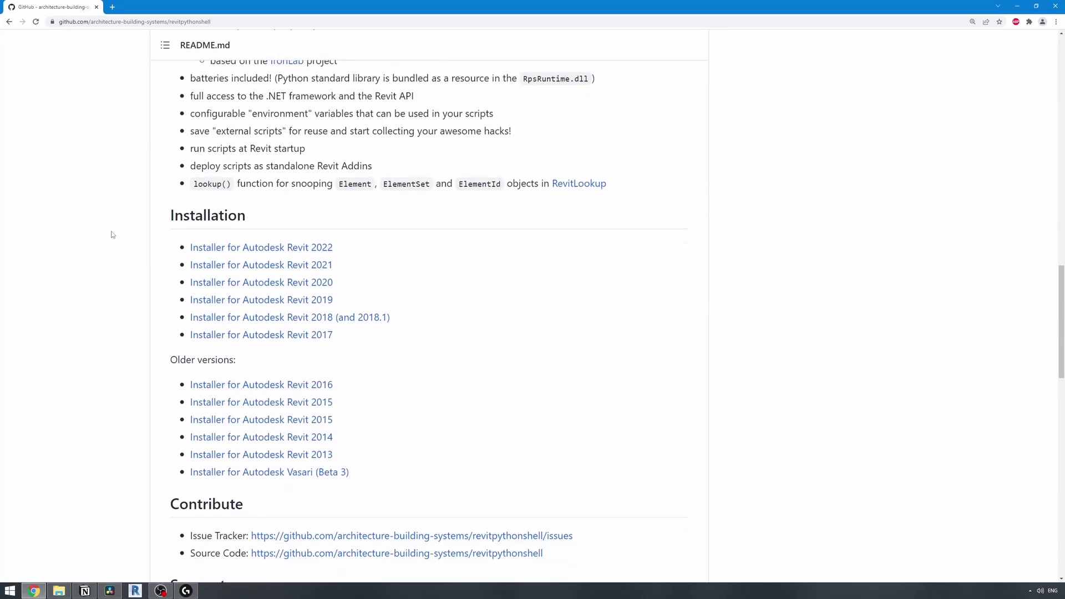
left_click_drag(165, 205, 289, 358)
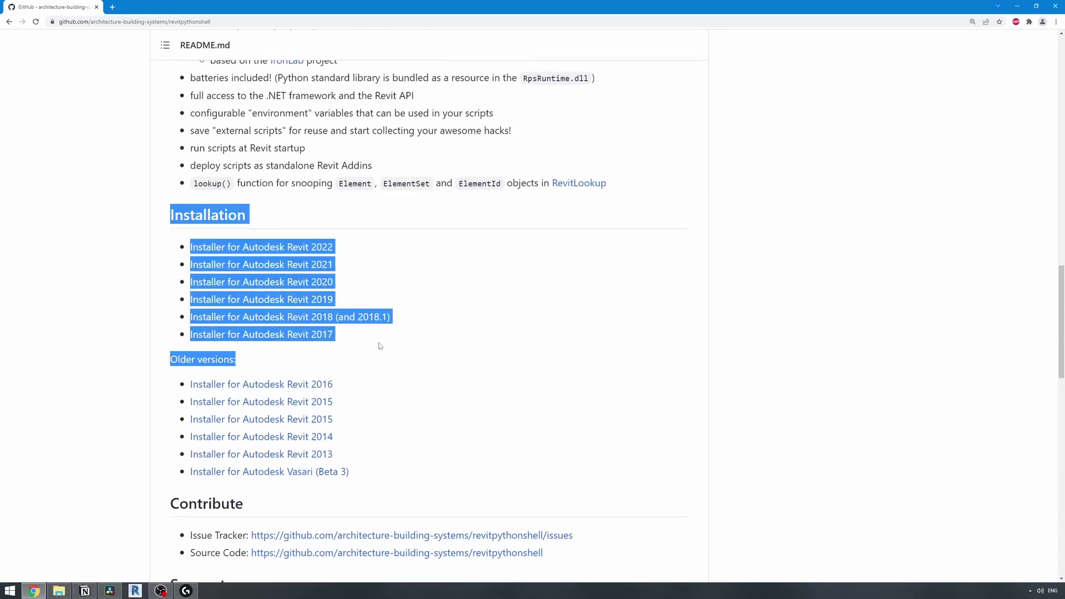
left_click(96, 405)
Install RevitPythonShell for Revit 2019, allowing existing files to be overwritten.
left_click(218, 300)
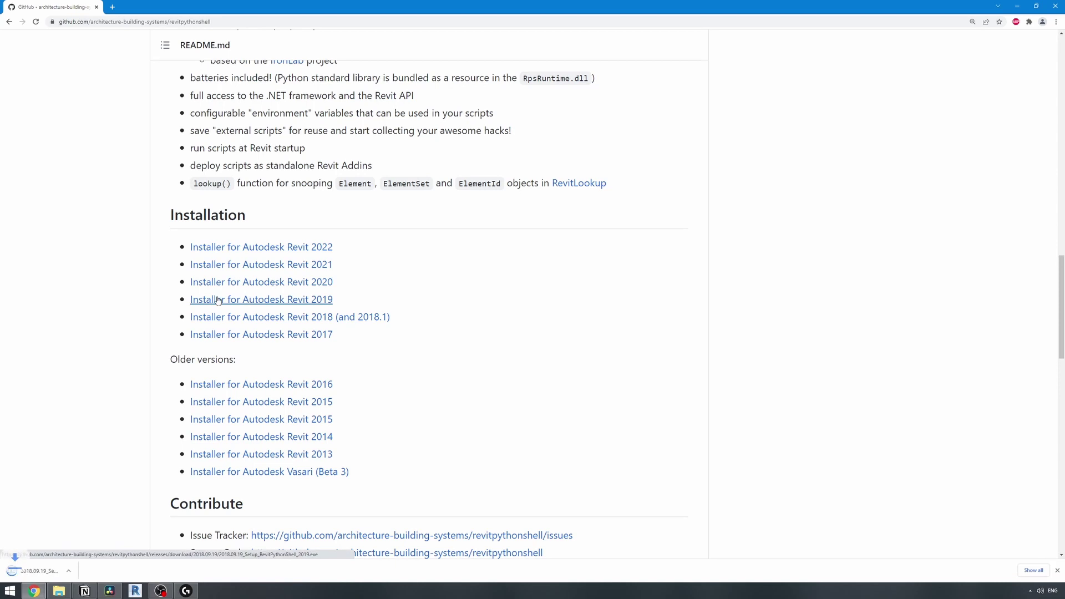
left_click(53, 577)
left_click(566, 333)
left_click(562, 333)
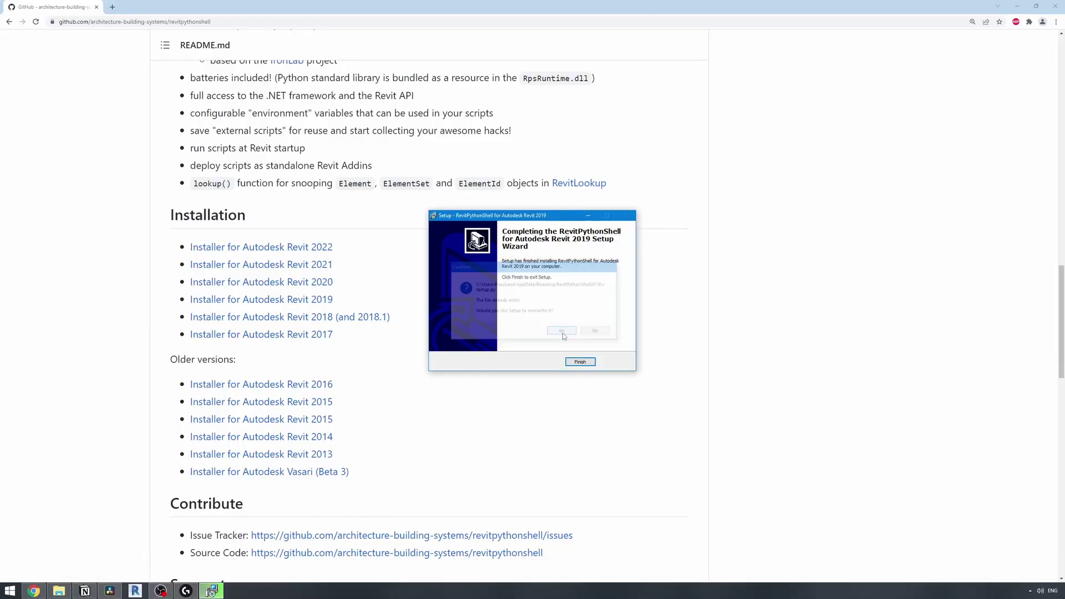
left_click(577, 361)
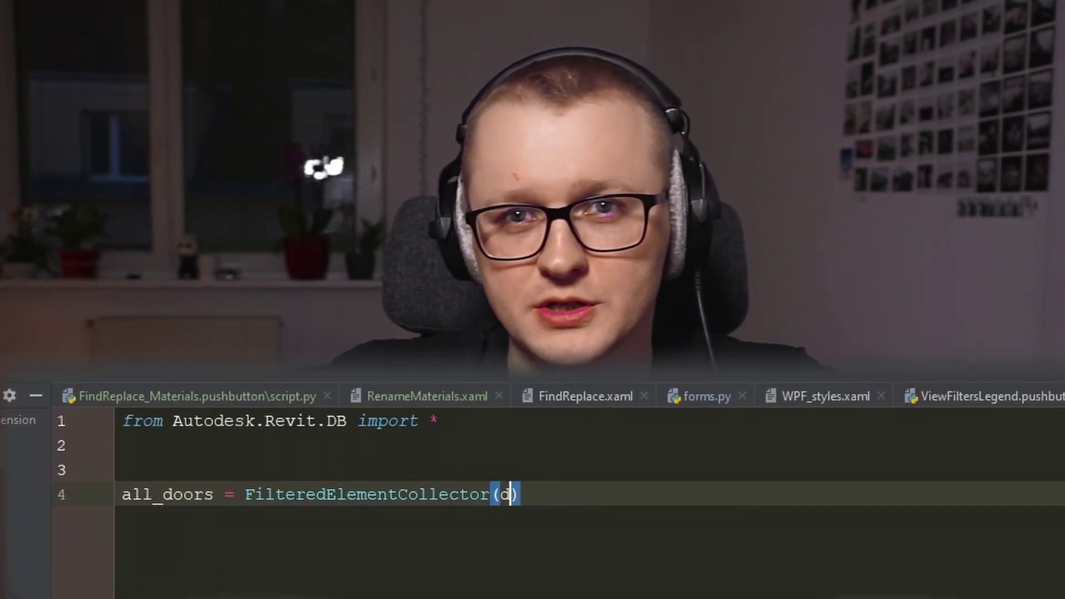
Append .OfCategory(BuiltInCategory.OST_Doors) to the all_doors collector on line 4.
type("OfCategory(BuiltInCategory.OST_D")
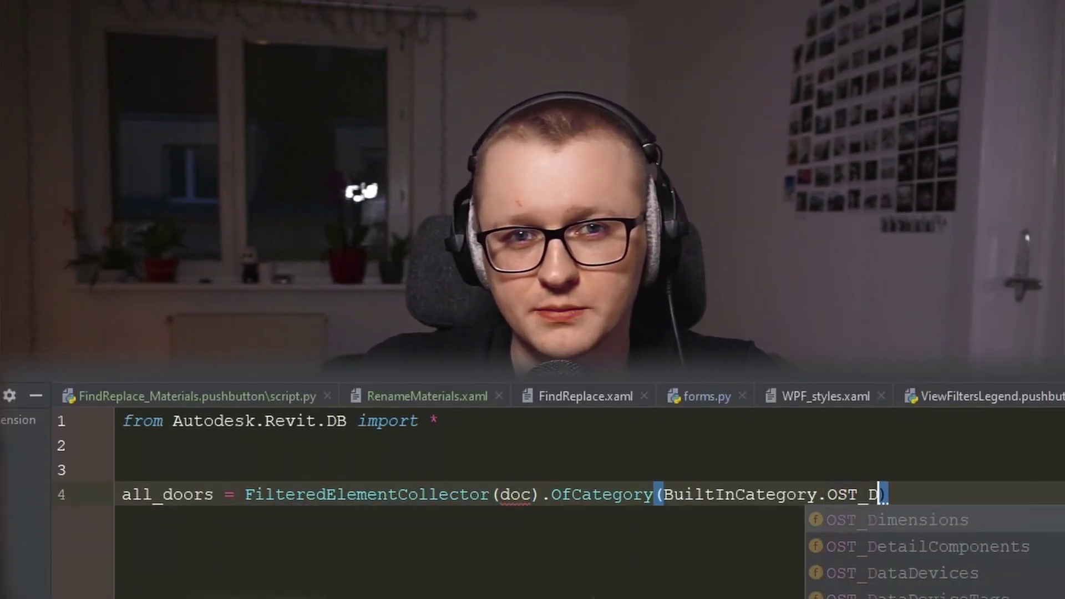
type("oors")
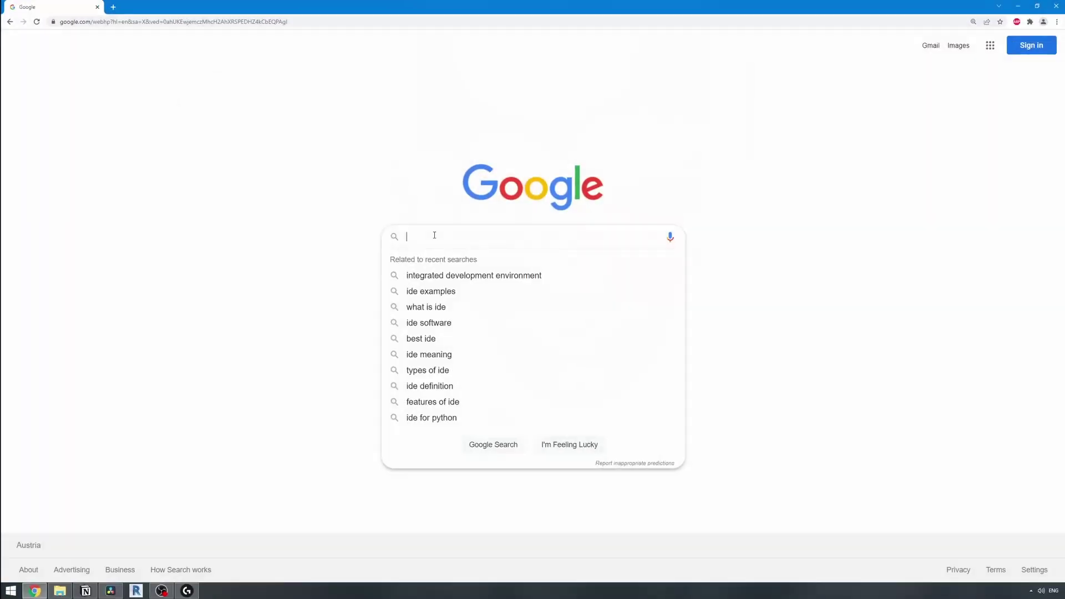
Search for PyCharm and download the free Community edition from the JetBrains site.
left_click(434, 235)
type("pyCharm")
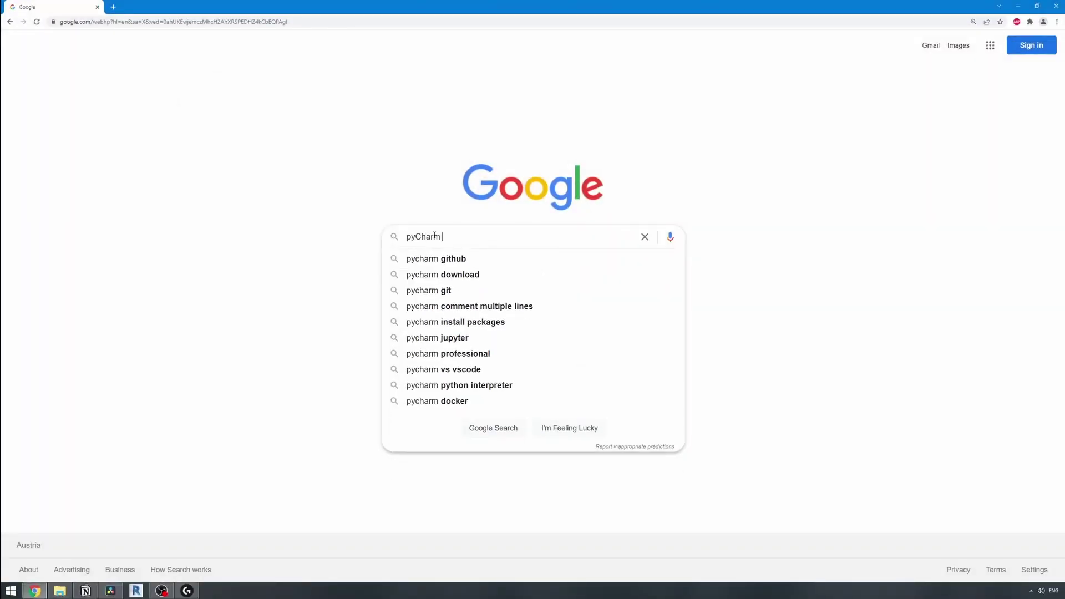
key("Return")
left_click(232, 150)
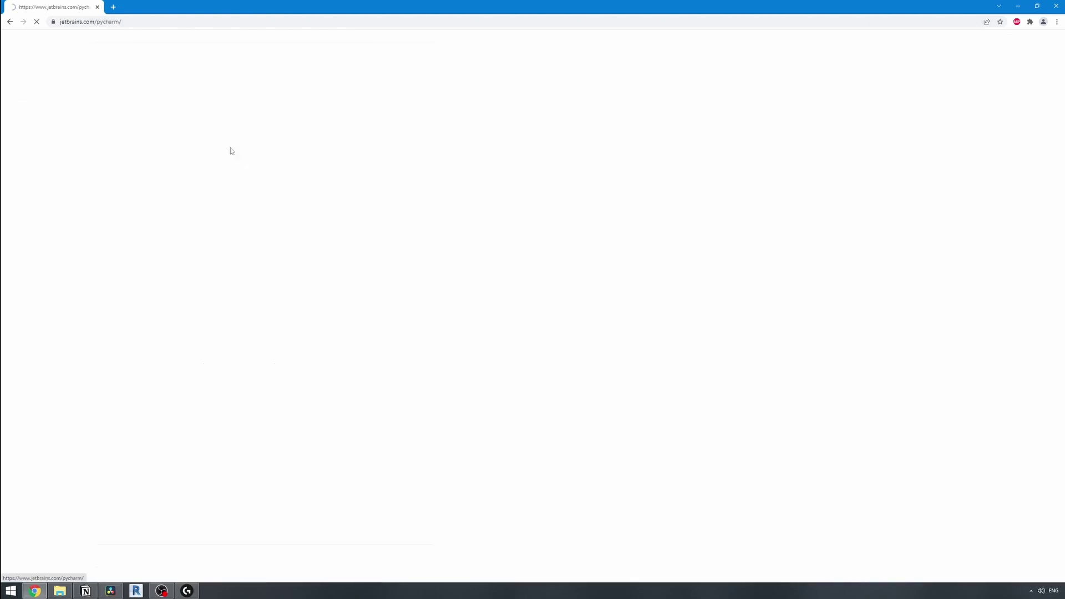
left_click(534, 266)
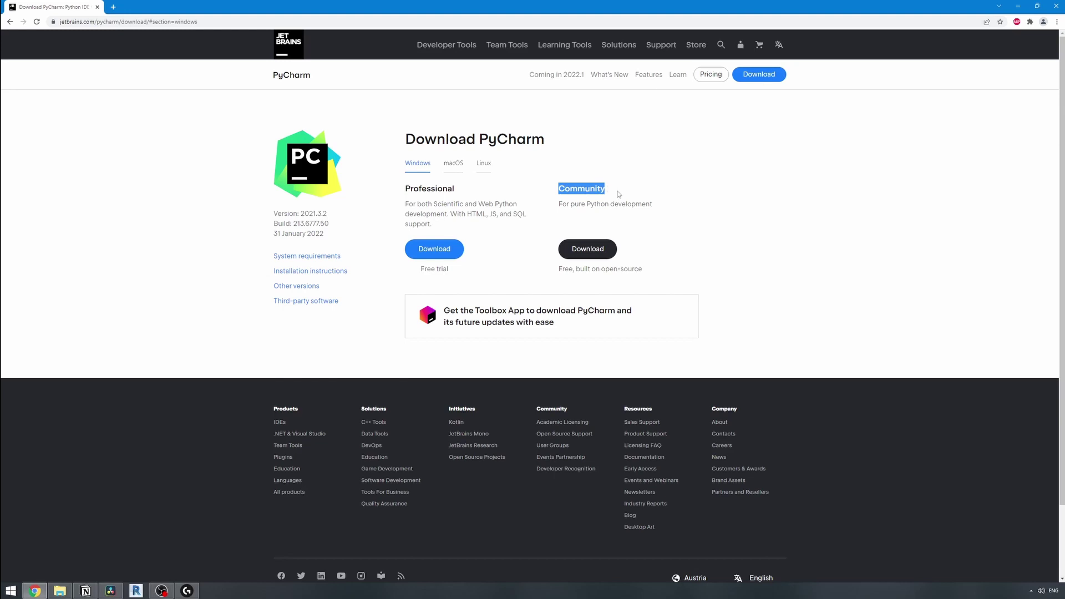
left_click(636, 240)
left_click(599, 253)
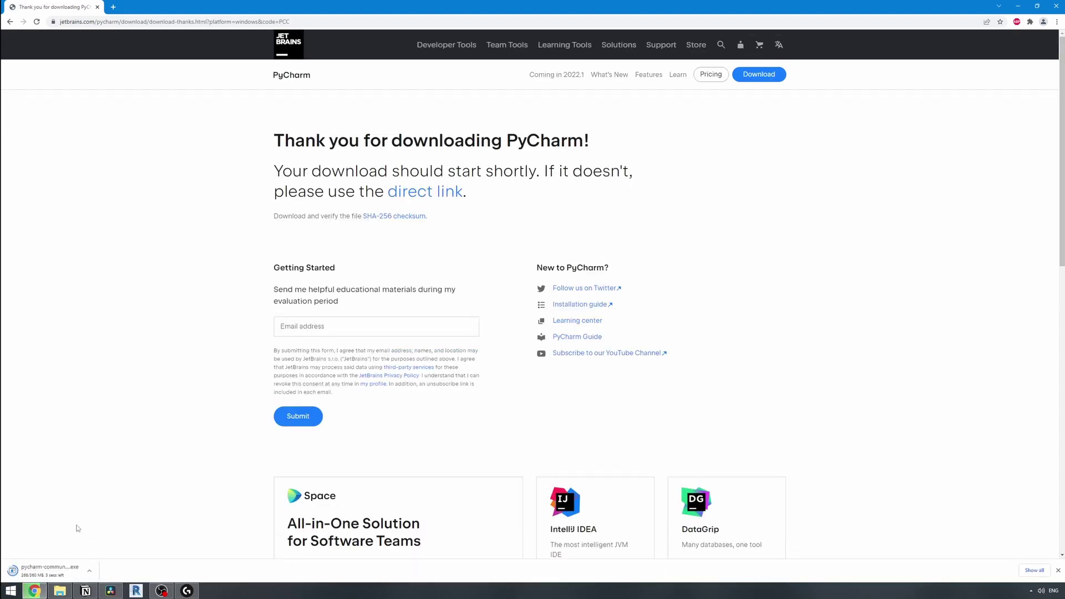
Install PyCharm Community Edition with default options, choosing to reboot manually later.
left_click(55, 572)
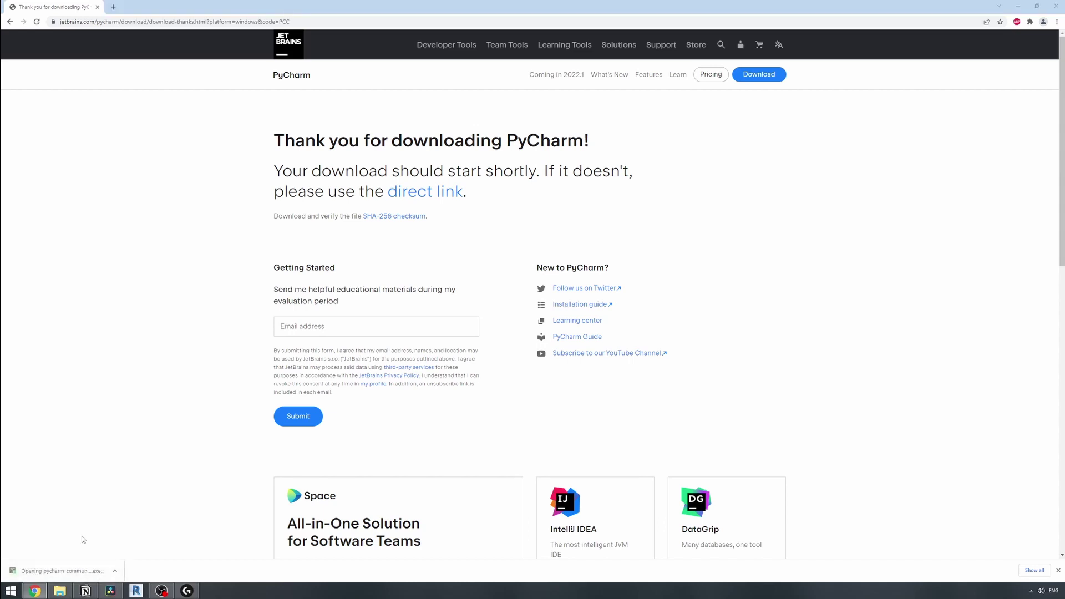
left_click(580, 362)
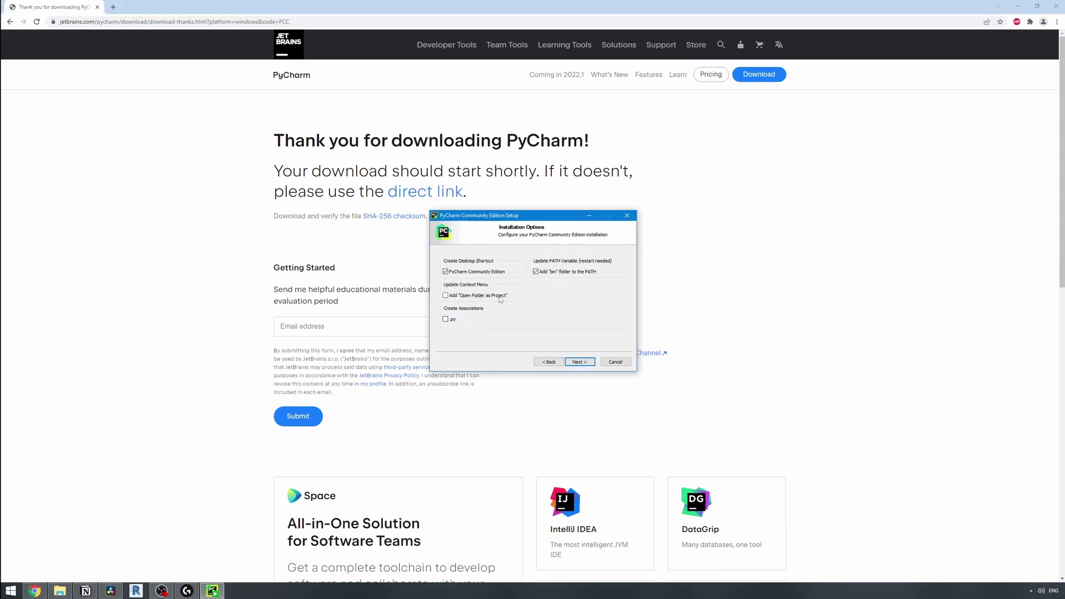
left_click(579, 362)
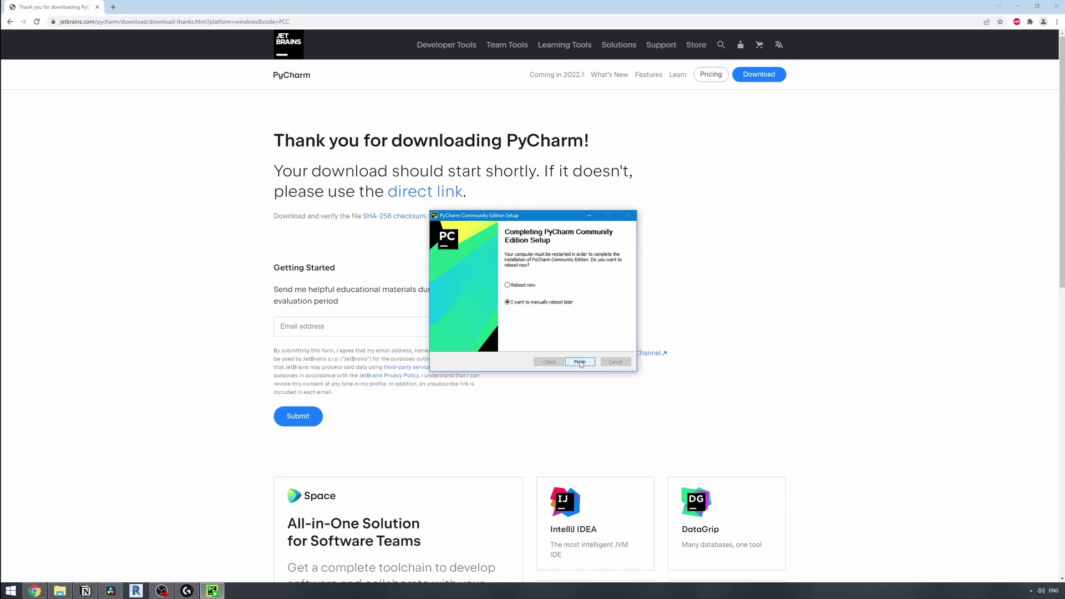
left_click(580, 362)
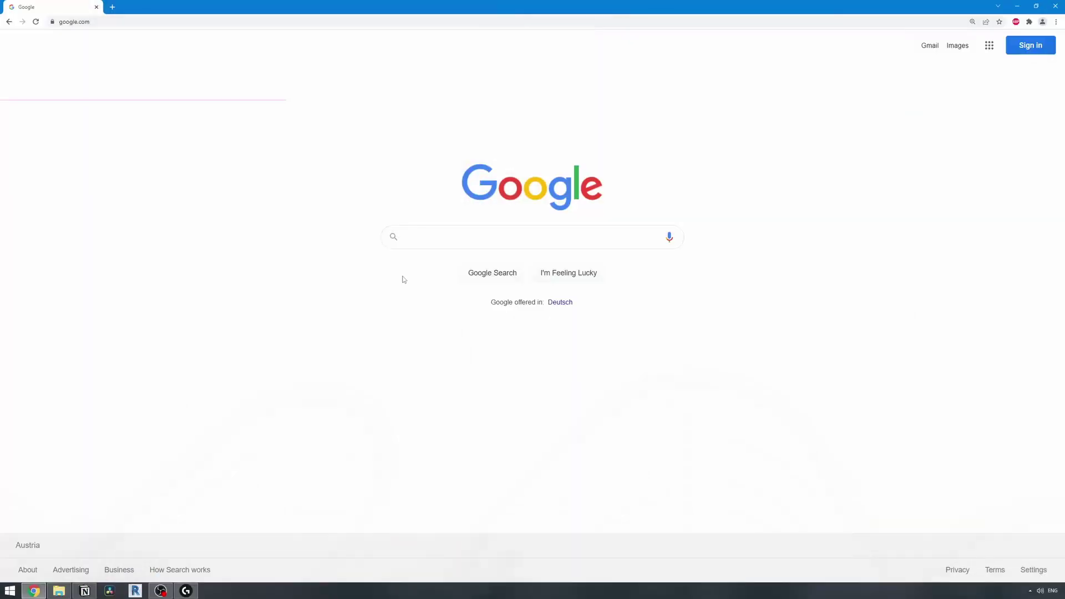
Search for IronPython and download the 2.7 release from ironpython.net.
left_click(425, 244)
type("IronPython")
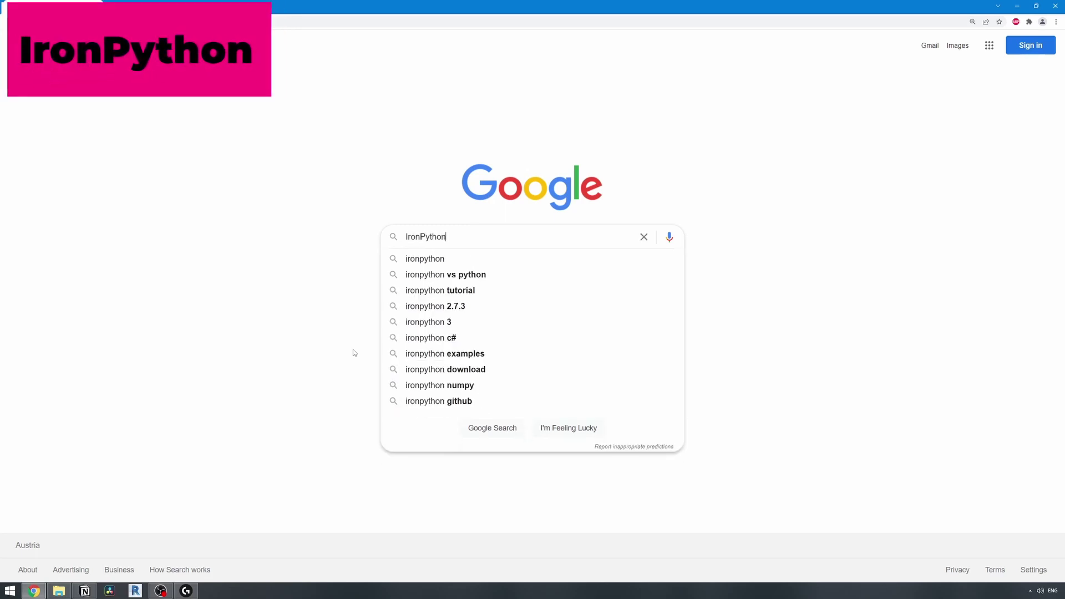
key("Return")
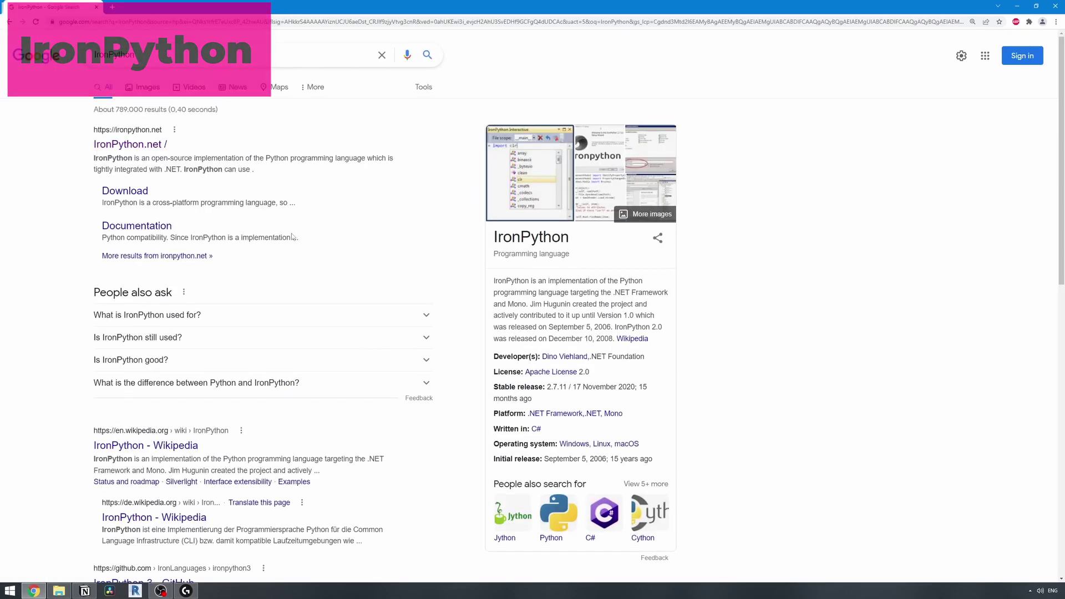
left_click(129, 145)
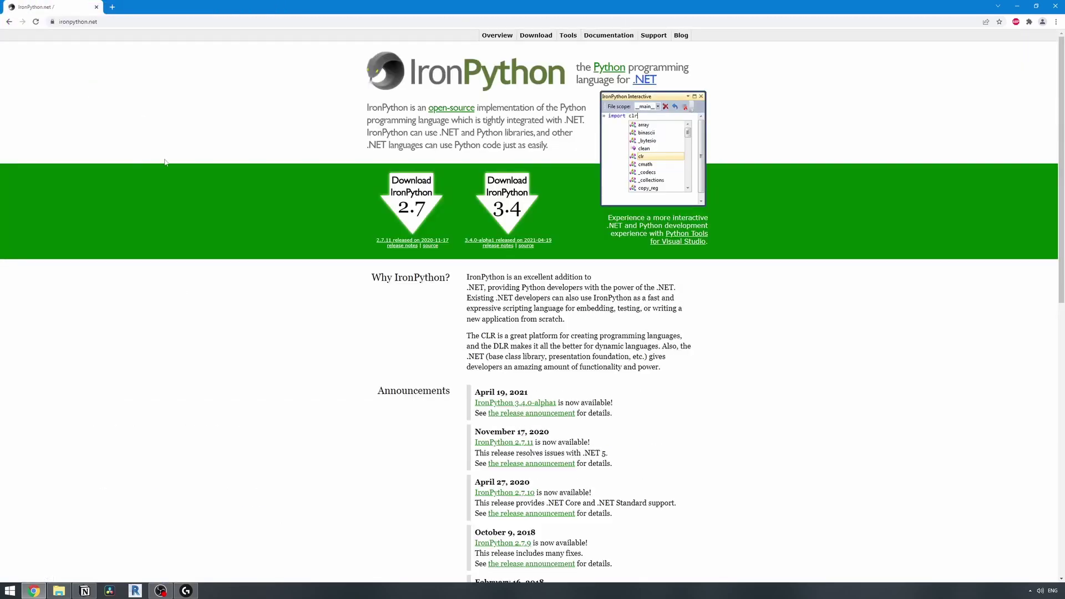
left_click(407, 195)
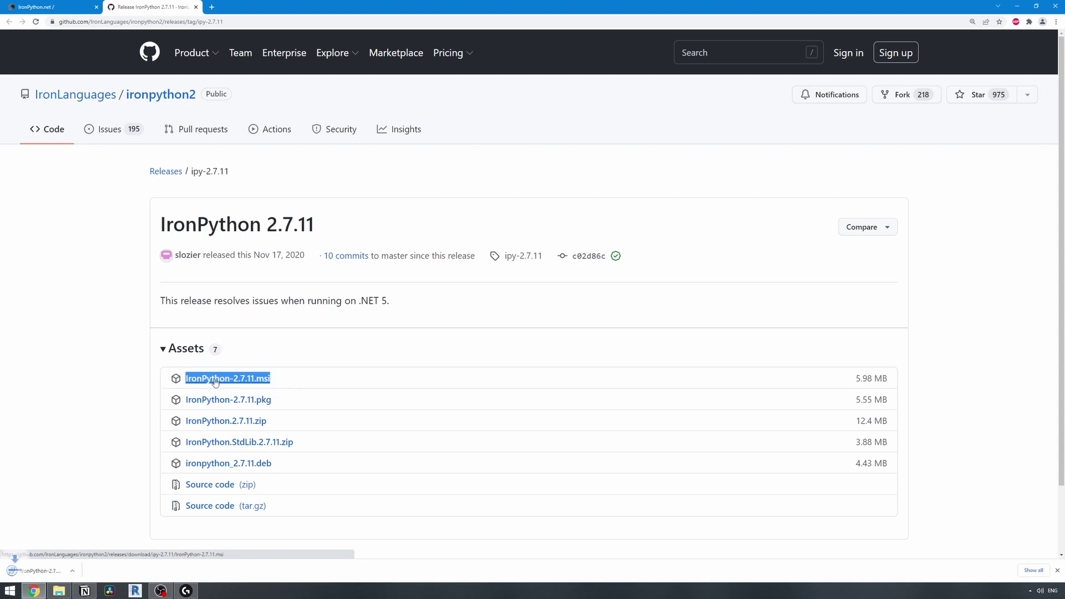
Run IronPython-2.7.11.msi, accept the license and default components, and complete the installation.
left_click(68, 566)
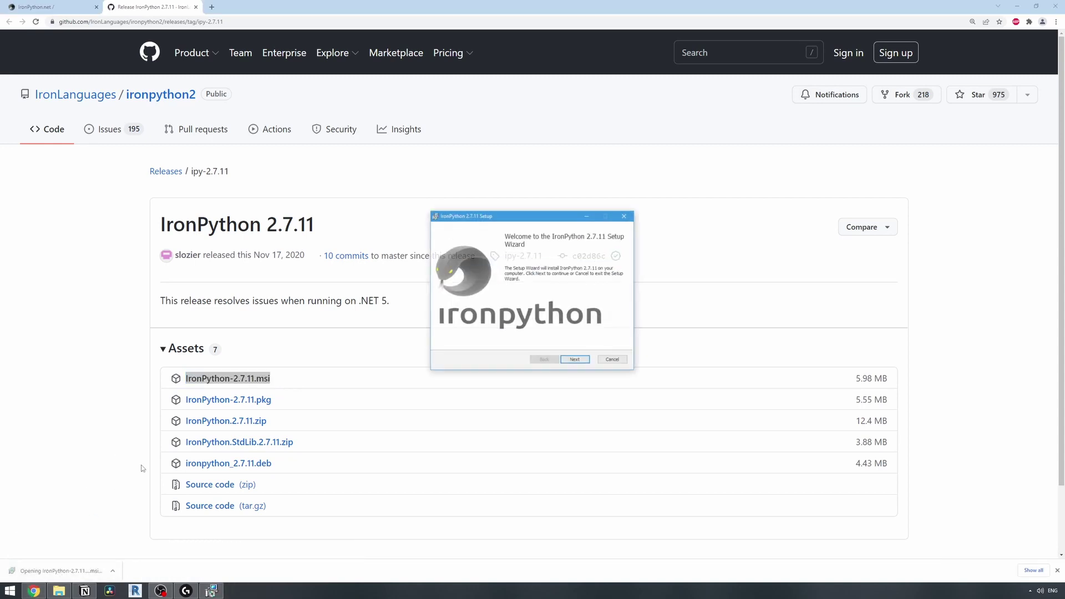
left_click(574, 361)
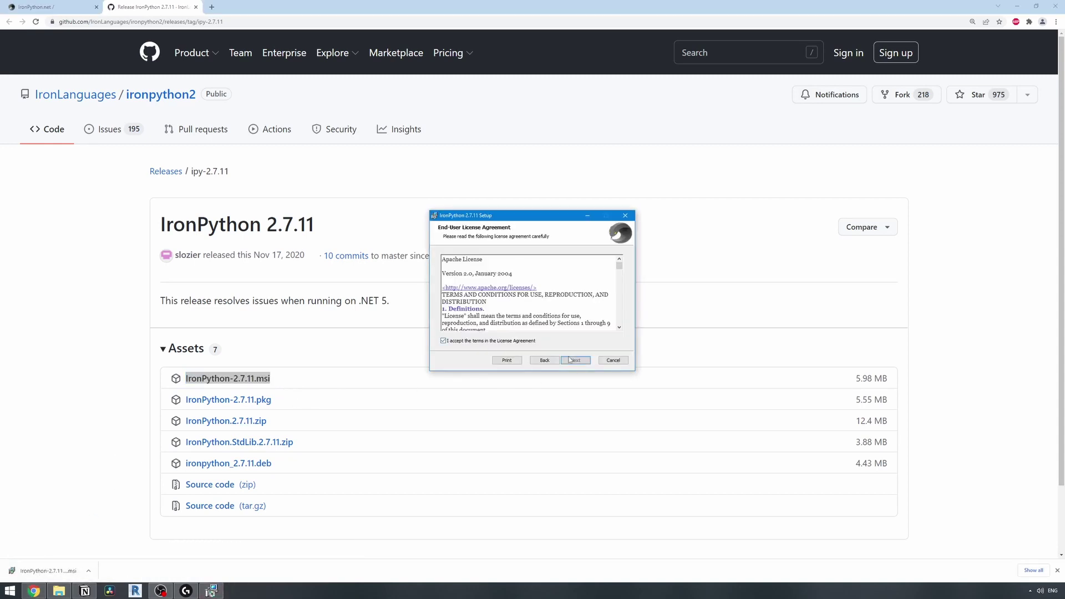
left_click(570, 359)
left_click(582, 362)
left_click(582, 361)
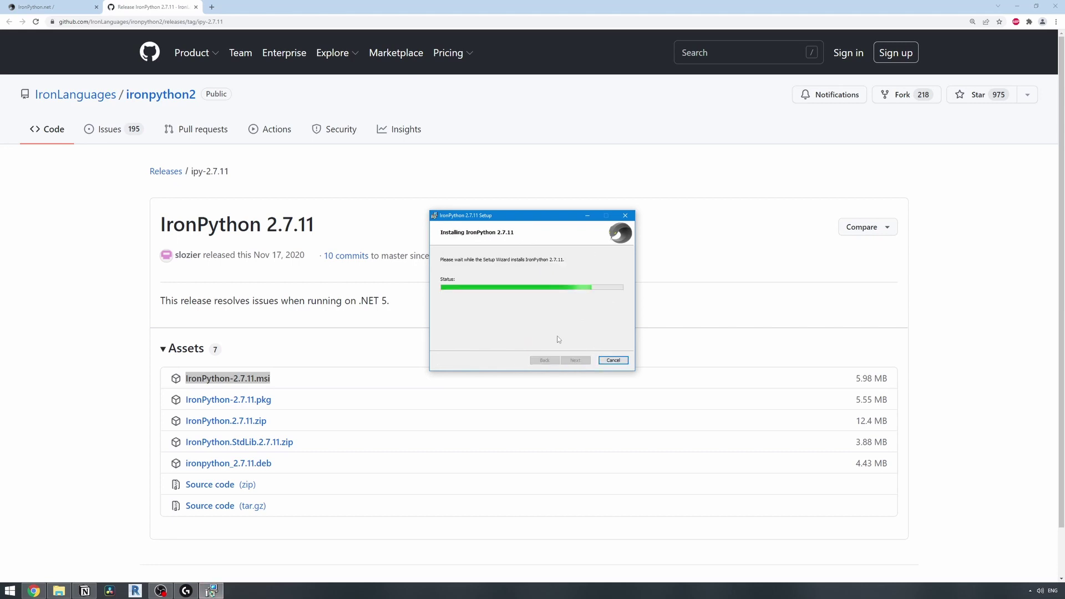
left_click(575, 360)
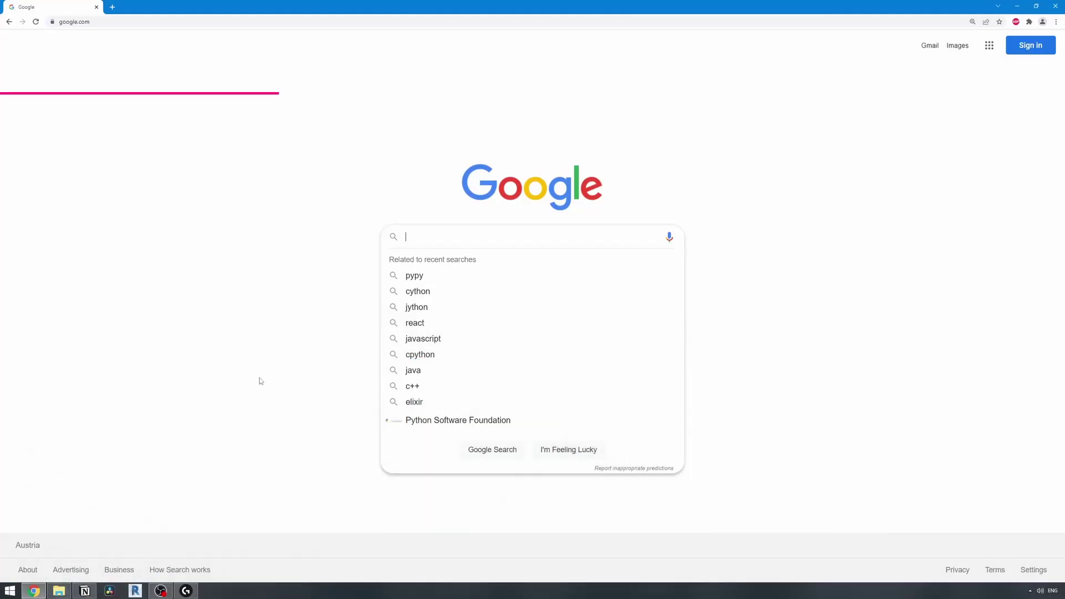
Download GitHub Desktop for 64-bit Windows from desktop.github.com and run its installer.
type("G")
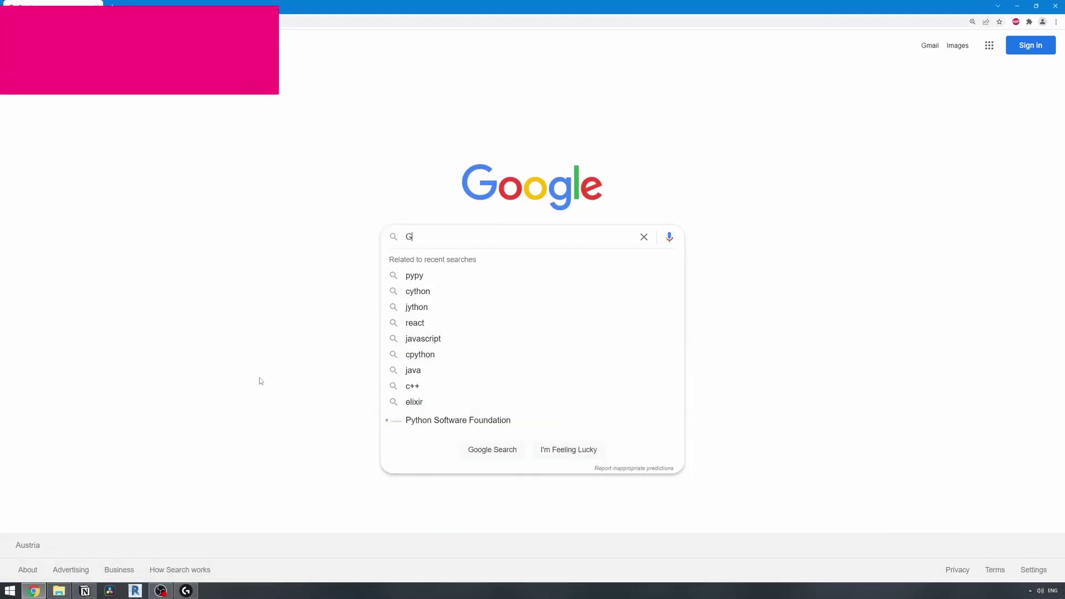
type("itHub Desktop")
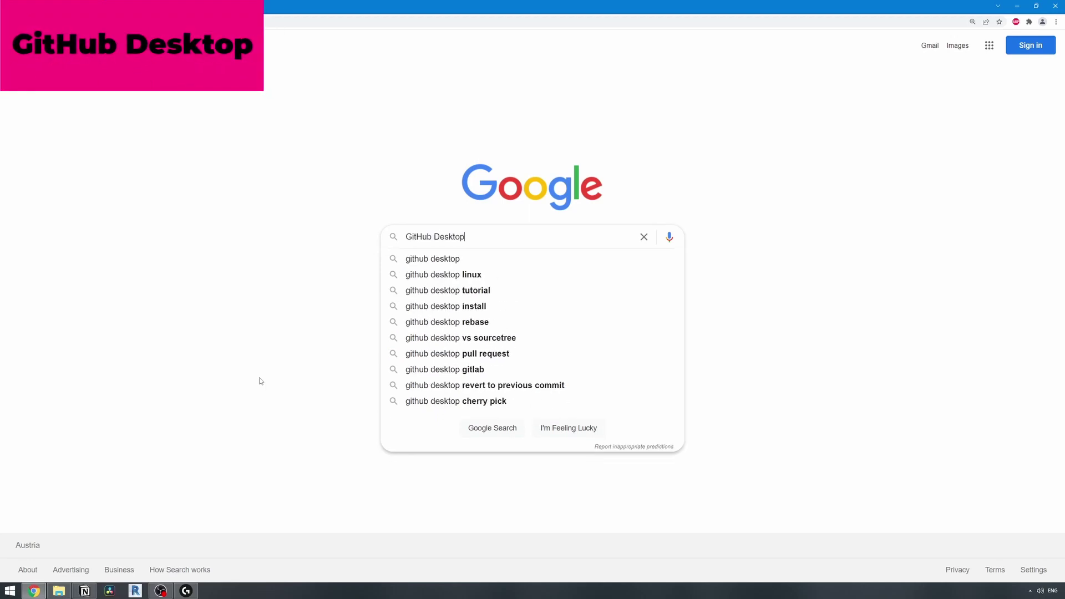
key("Return")
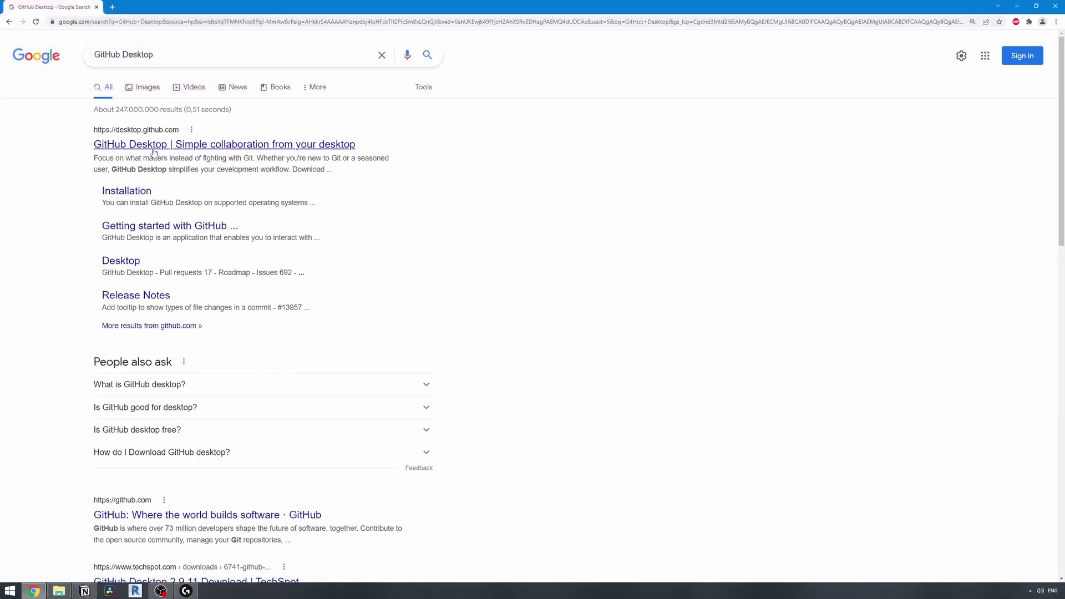
left_click(154, 147)
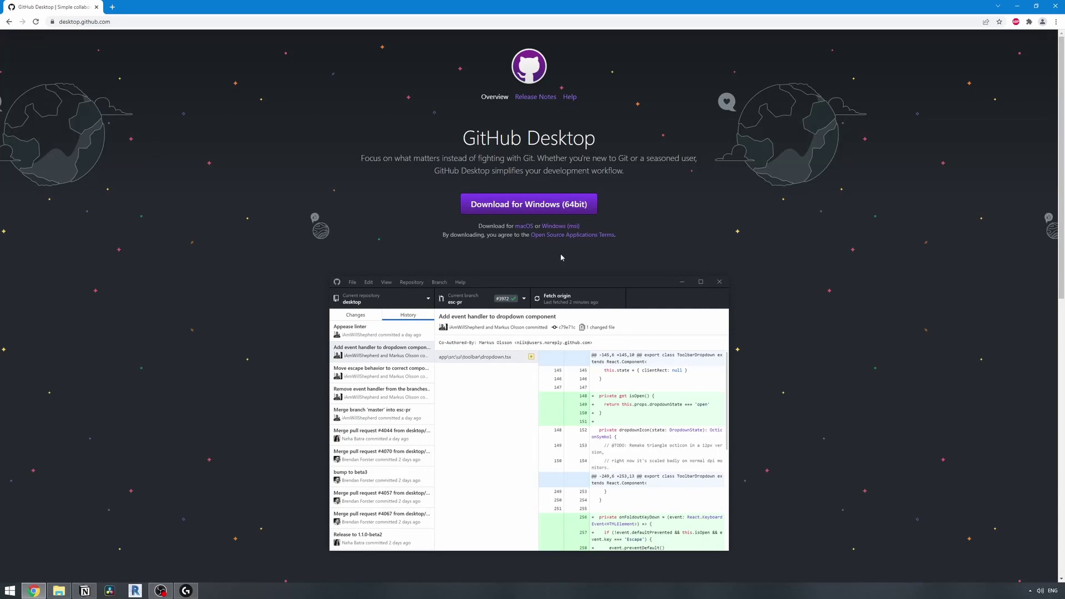
left_click(570, 210)
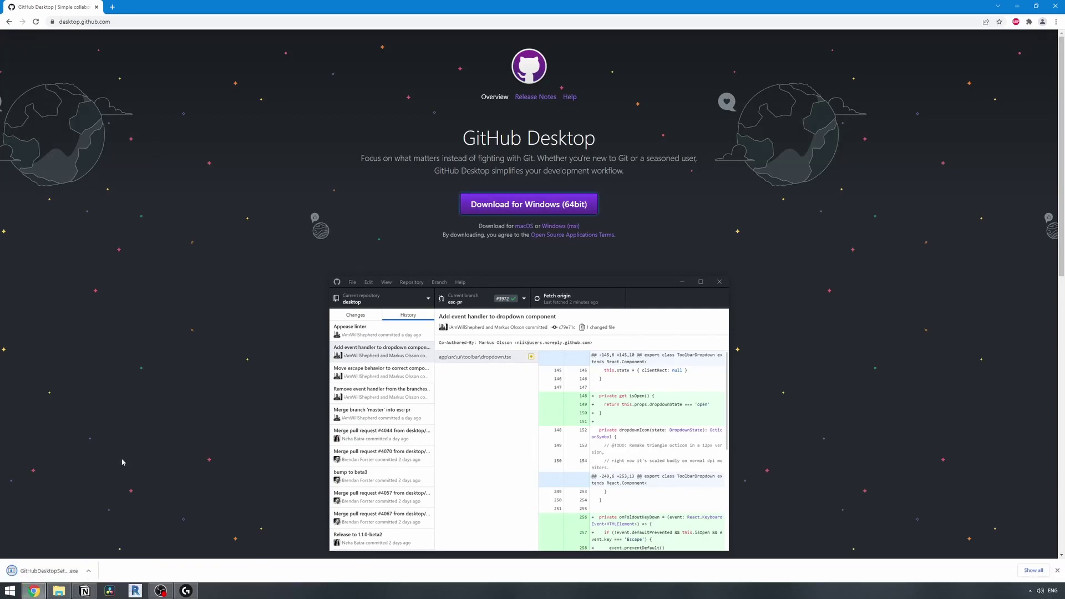
left_click(64, 564)
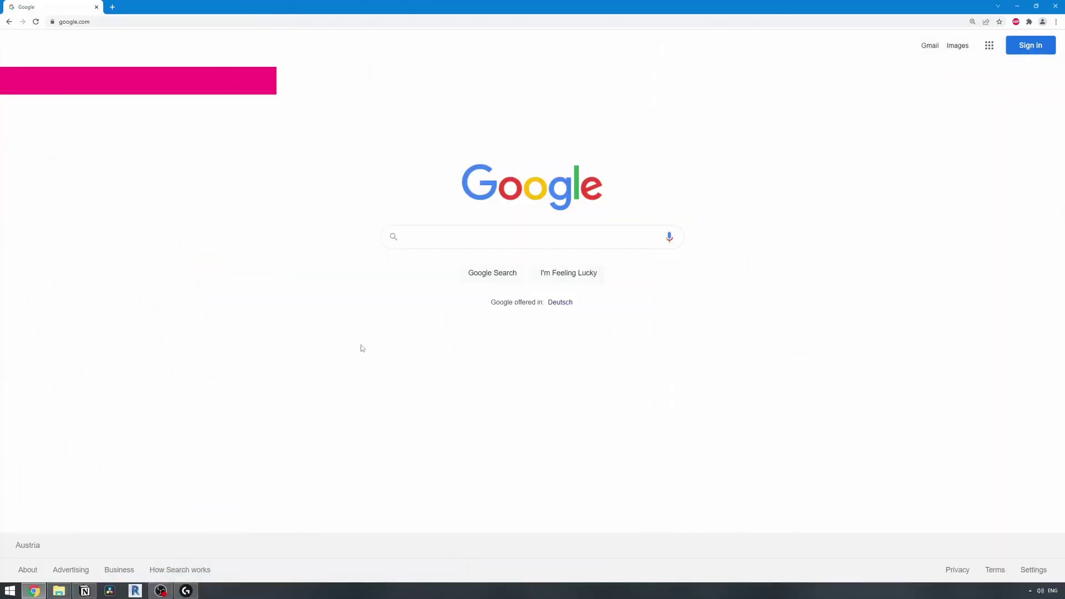
left_click(433, 243)
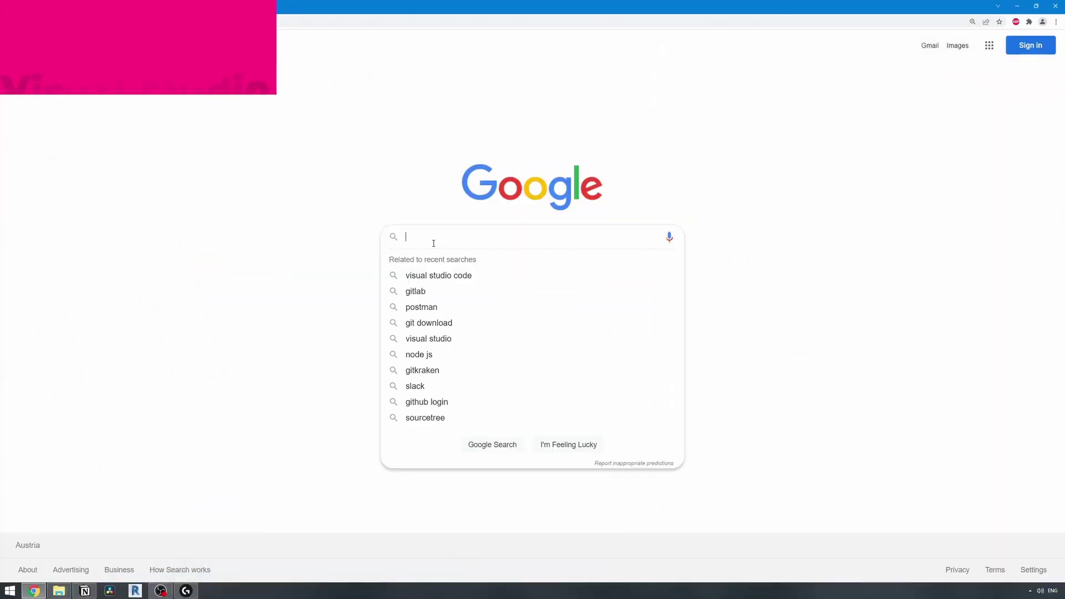
Find the official Visual Studio website and display its available editions.
type("Visual Studio")
key("Return")
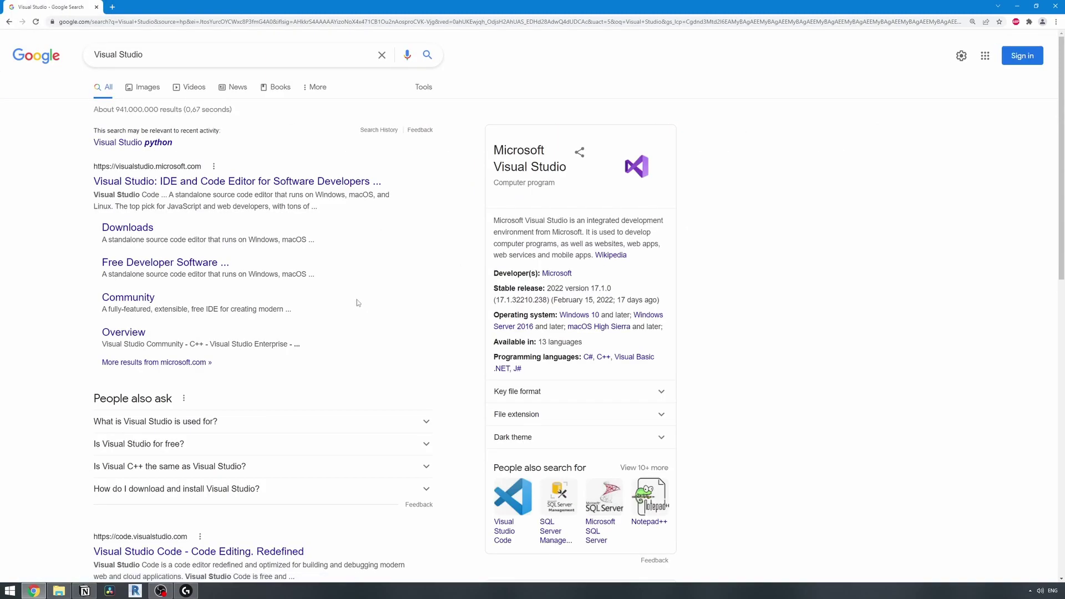
left_click(130, 181)
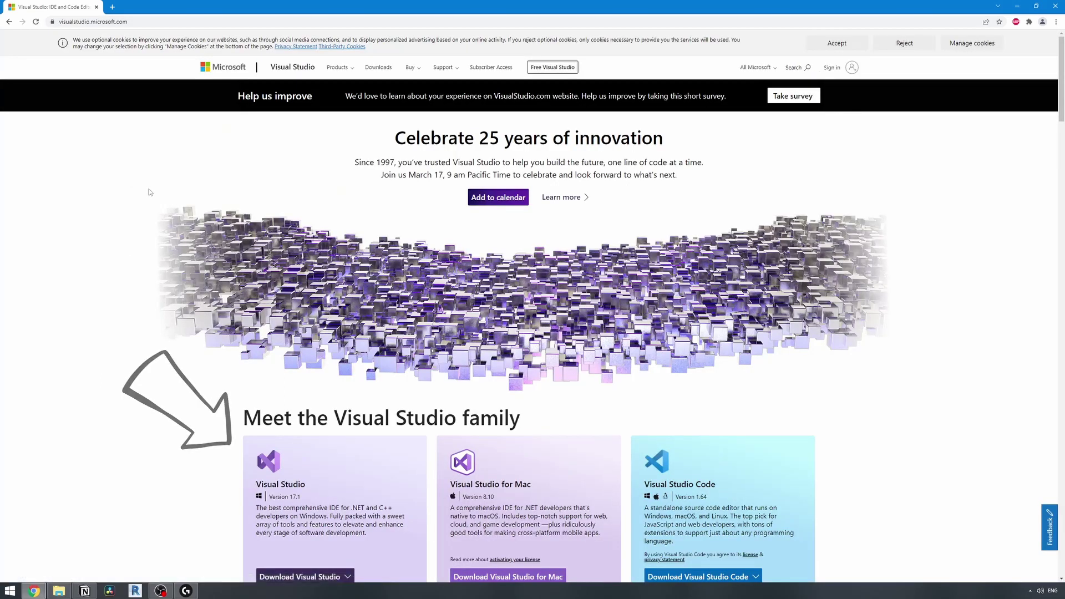
scroll(148, 192, "down", 1)
scroll(149, 192, "down", 3)
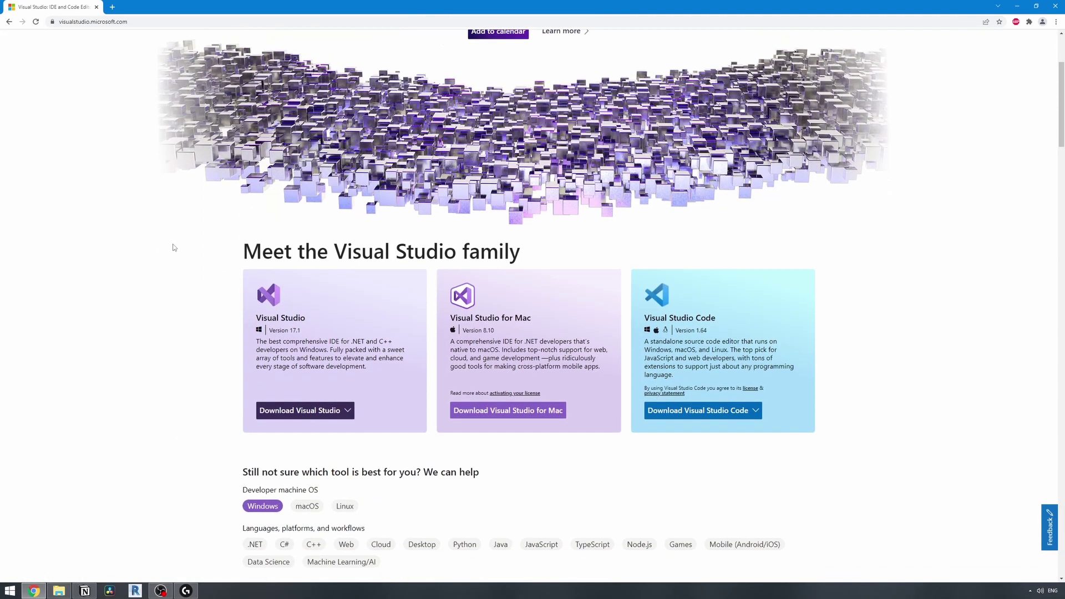
left_click(340, 369)
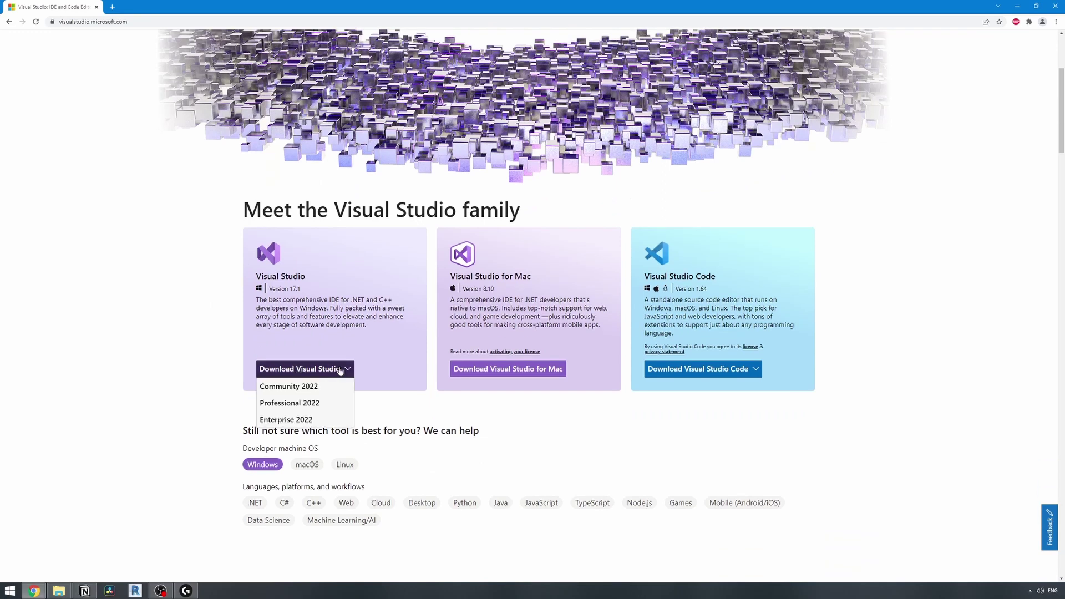
Download Visual Studio Community 2022 and install it with the Python and .NET desktop workloads.
left_click(311, 386)
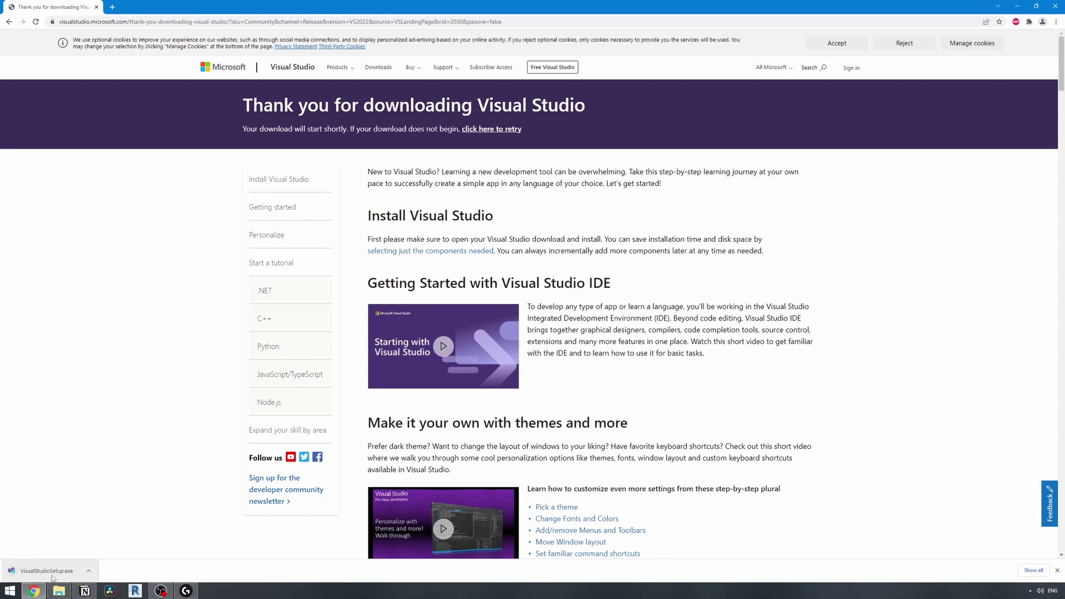
left_click(50, 577)
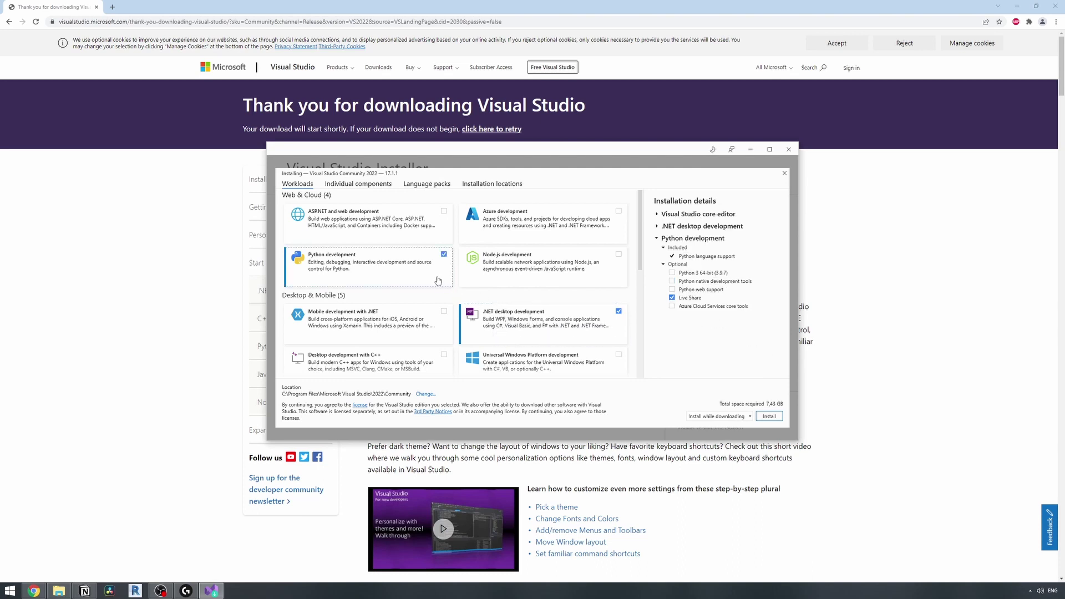
left_click(768, 417)
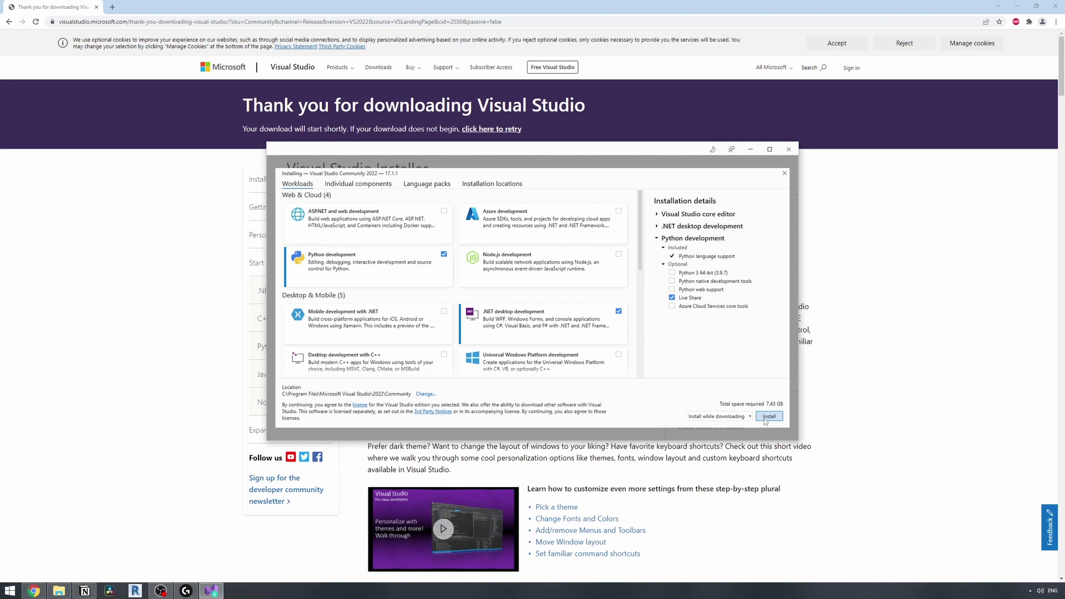